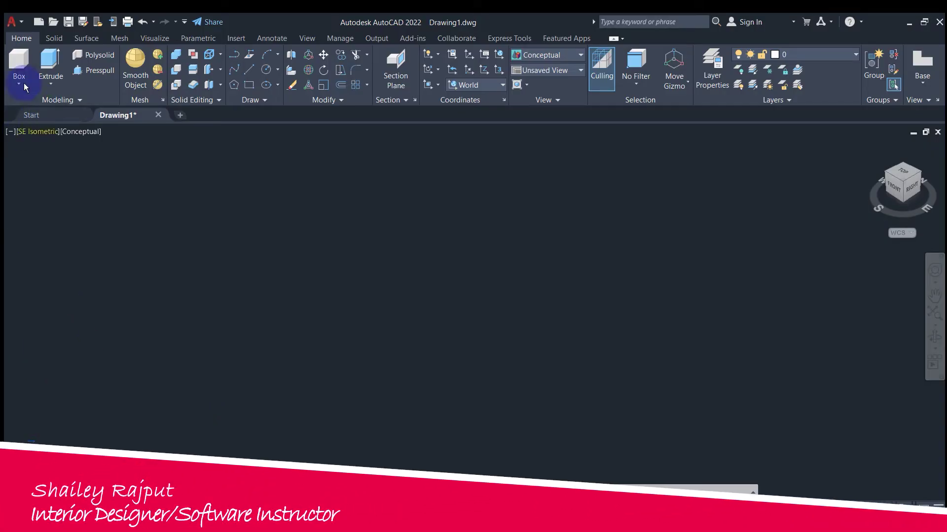
# Draw a circle at the lower left of the drawing.
pyautogui.click(51, 83)
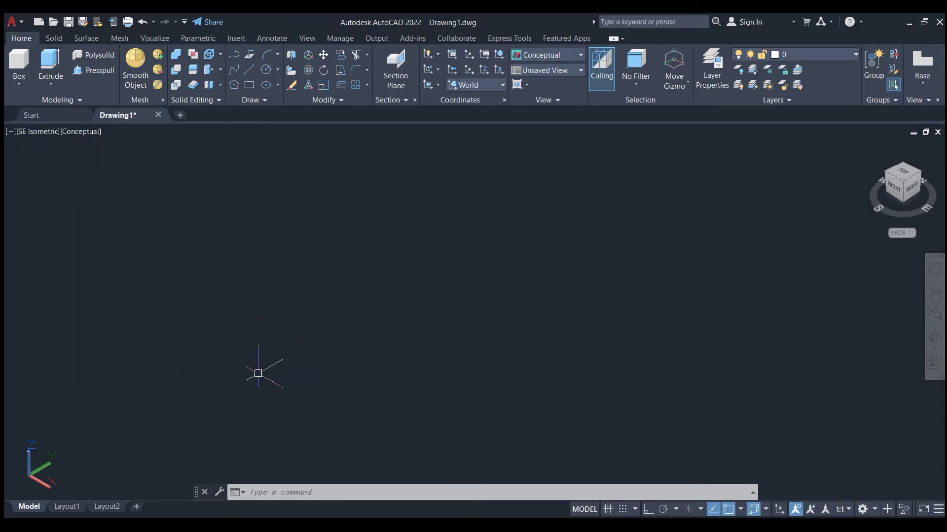
pyautogui.write('c')
pyautogui.press('Return')
pyautogui.click(215, 393)
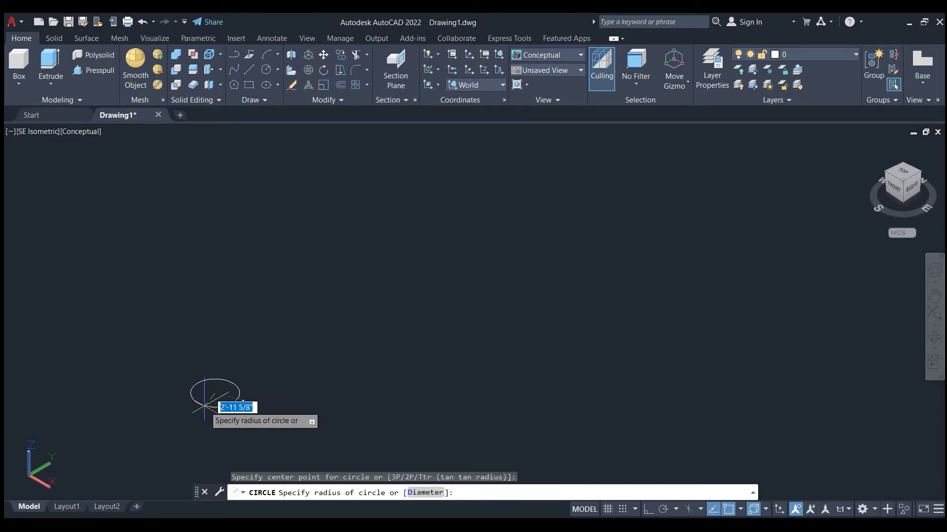
pyautogui.click(205, 407)
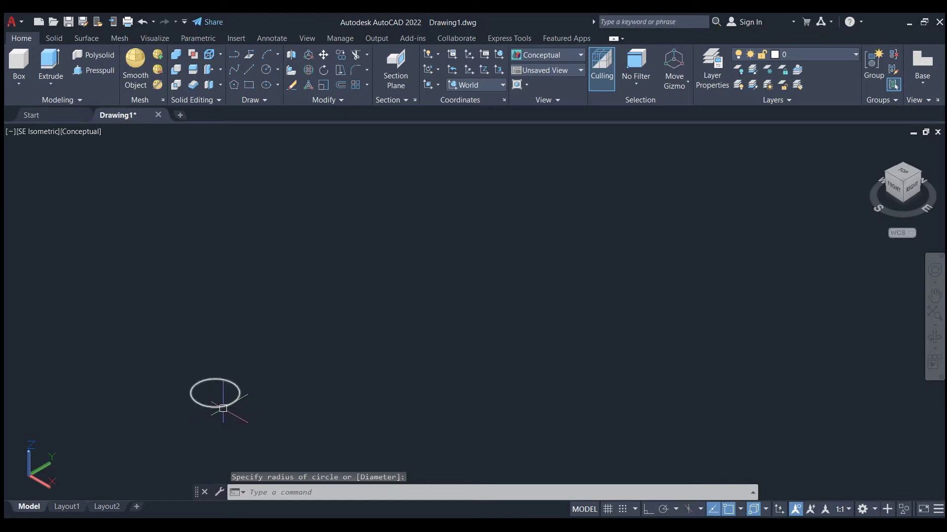
# Copy the circle twice straight up with Ortho on, forming a three-circle column.
pyautogui.click(216, 407)
pyautogui.write('co')
pyautogui.press('Return')
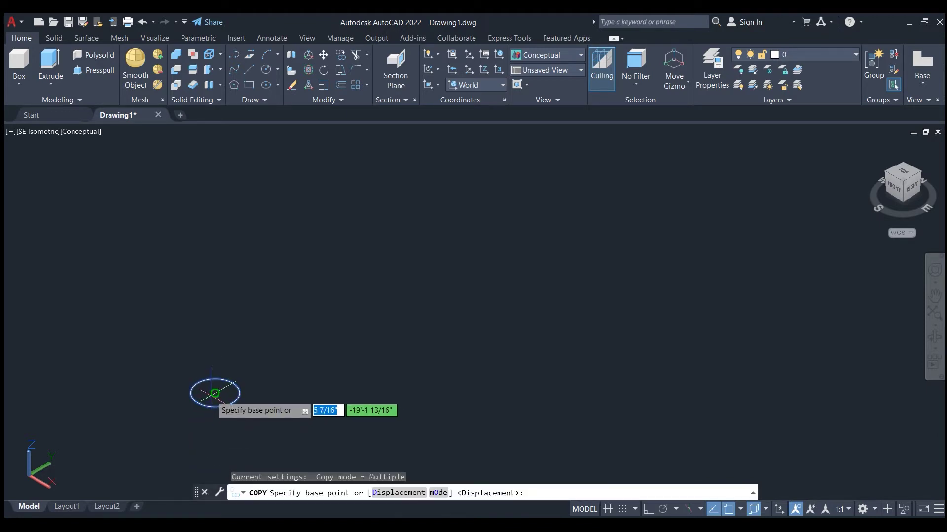
pyautogui.click(215, 393)
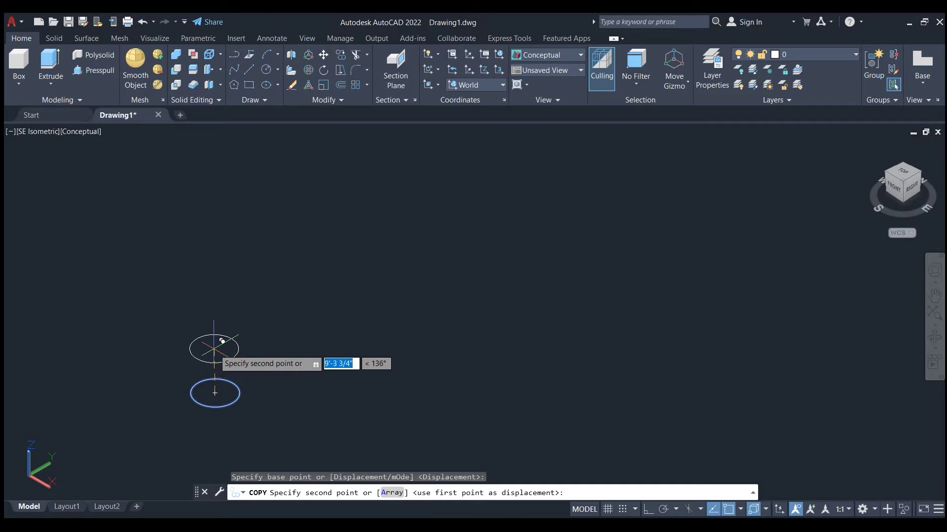
pyautogui.click(648, 510)
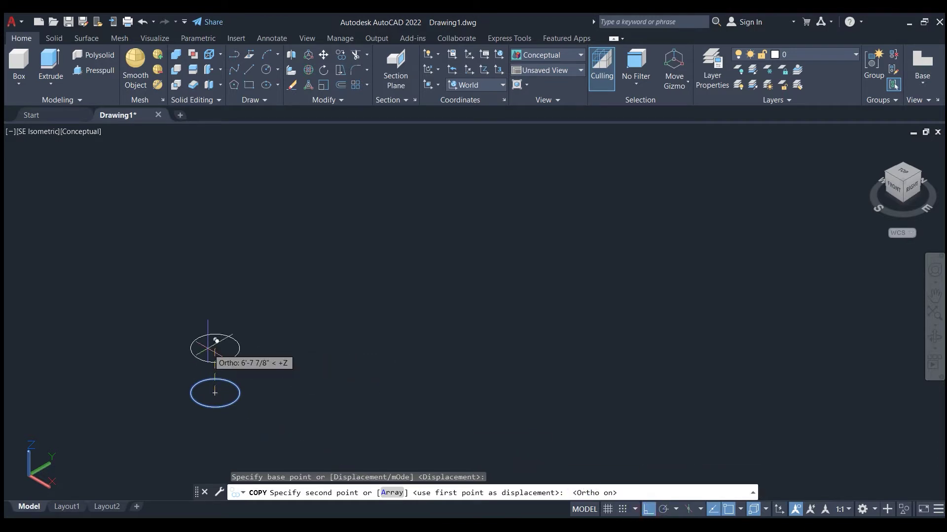
pyautogui.click(215, 349)
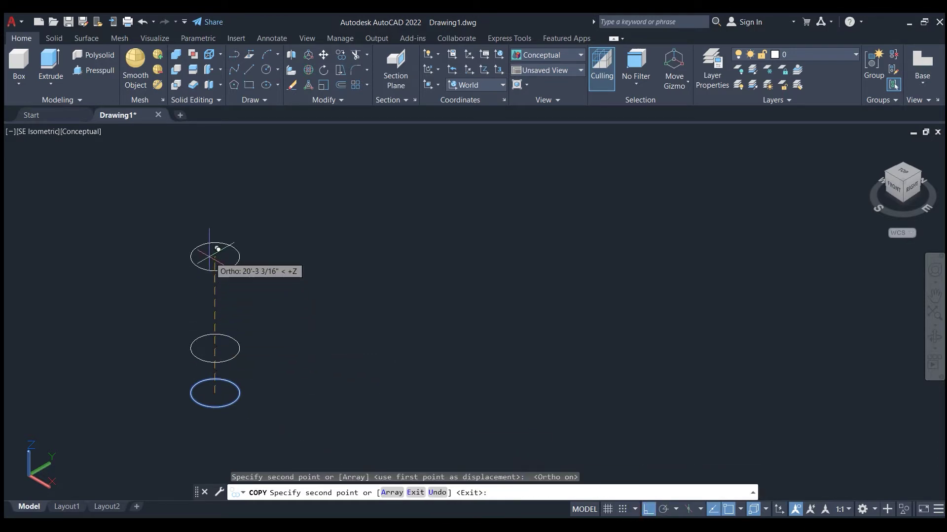
pyautogui.click(213, 259)
pyautogui.press('Return')
pyautogui.click(198, 266)
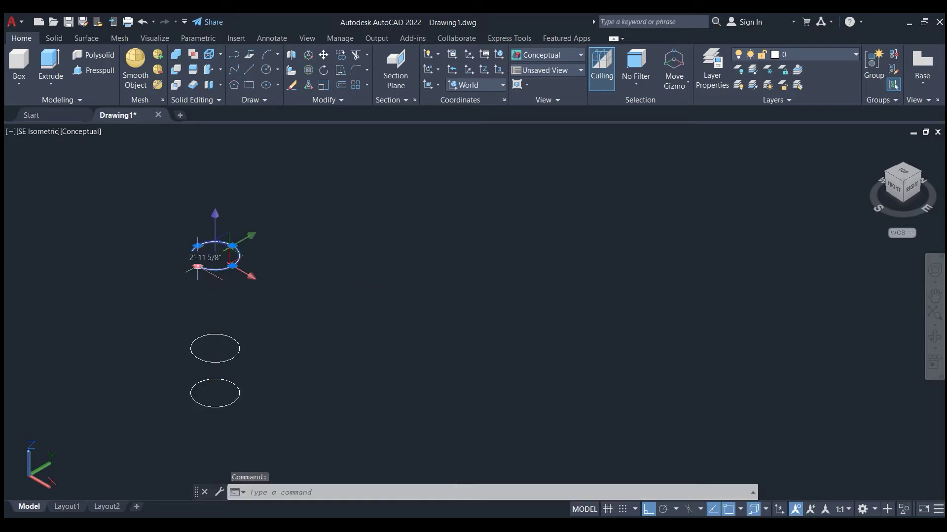
# Shrink the top circle to a small radius using its quadrant grip.
pyautogui.scroll(3, 198, 238)
pyautogui.scroll(3, 198, 237)
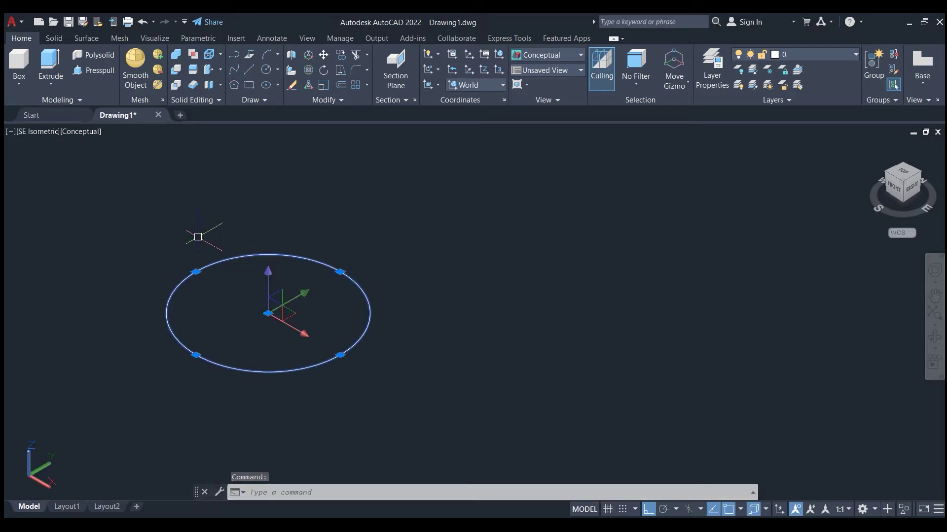
pyautogui.click(196, 272)
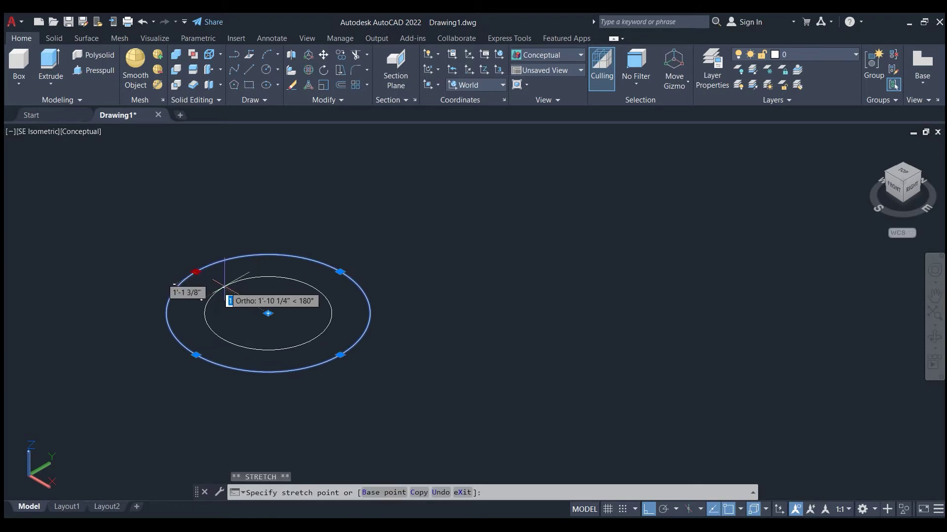
pyautogui.click(244, 298)
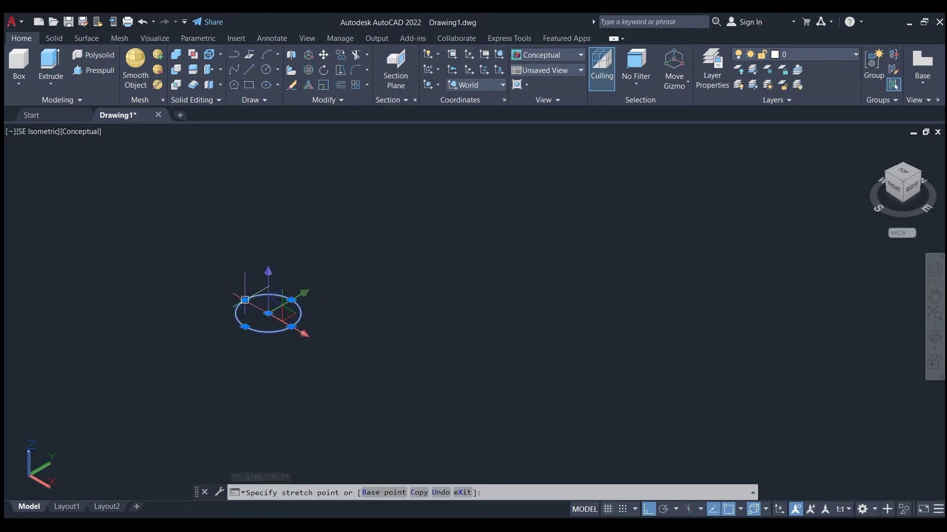
pyautogui.press('Escape')
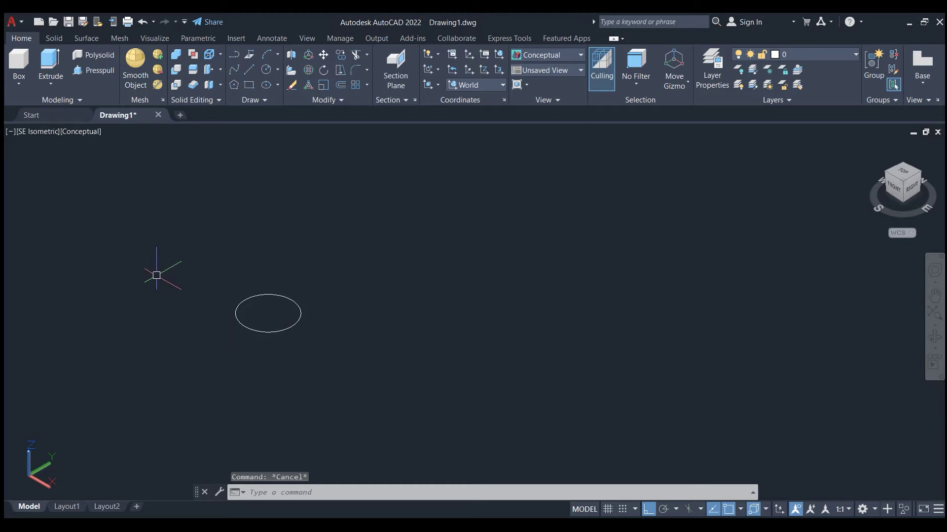
# Make the middle circle slightly smaller so the stack tapers upward.
pyautogui.scroll(3, 217, 384)
pyautogui.scroll(3, 224, 364)
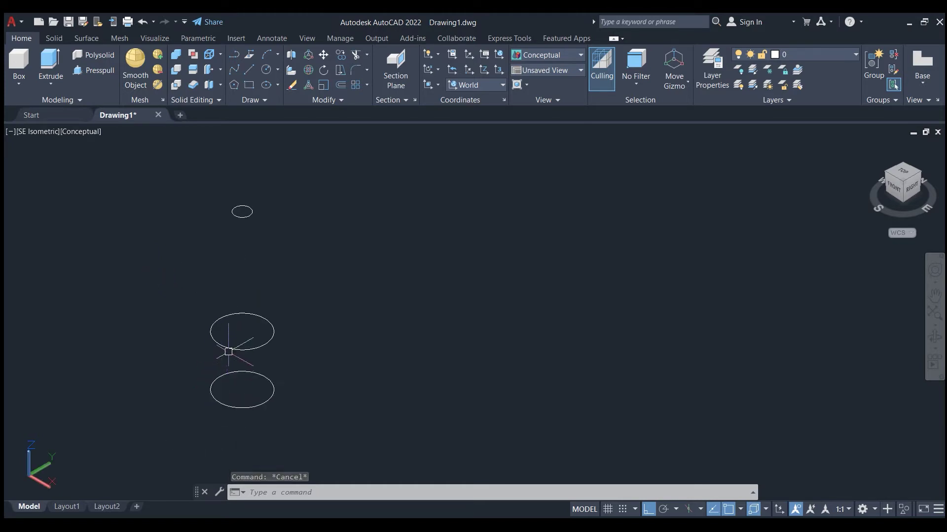
pyautogui.click(229, 348)
pyautogui.scroll(5, 235, 338)
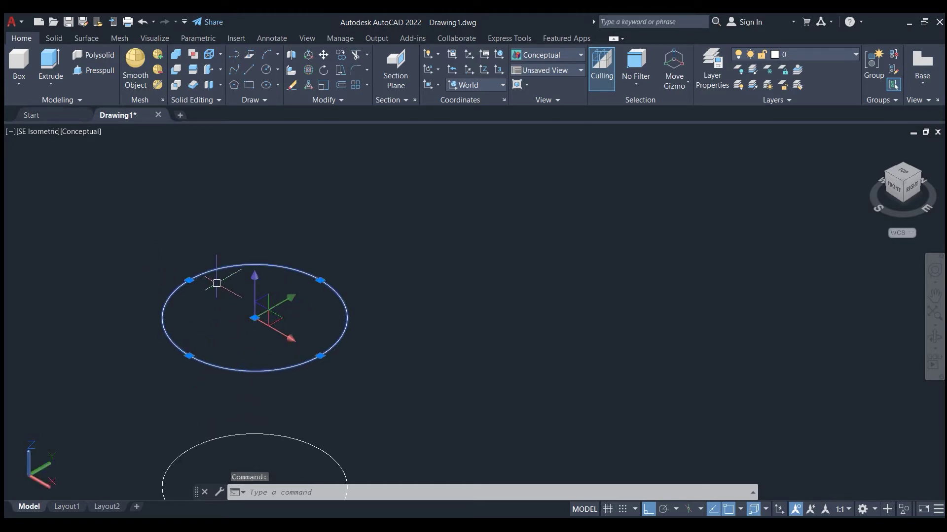
pyautogui.click(188, 279)
pyautogui.press('Escape')
pyautogui.scroll(-2, 296, 237)
pyautogui.scroll(-2, 341, 299)
pyautogui.click(309, 135)
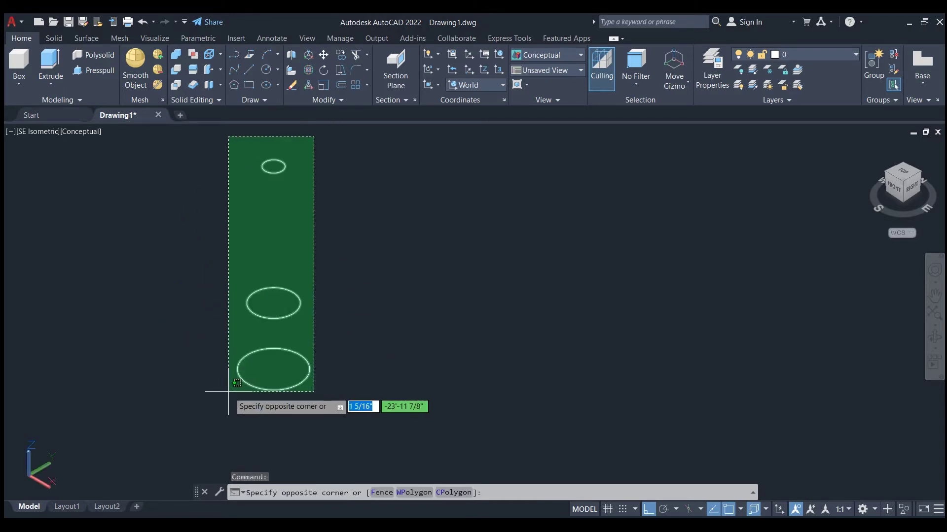
# Copy the three tapered circles to a spot up and to the right.
pyautogui.click(227, 398)
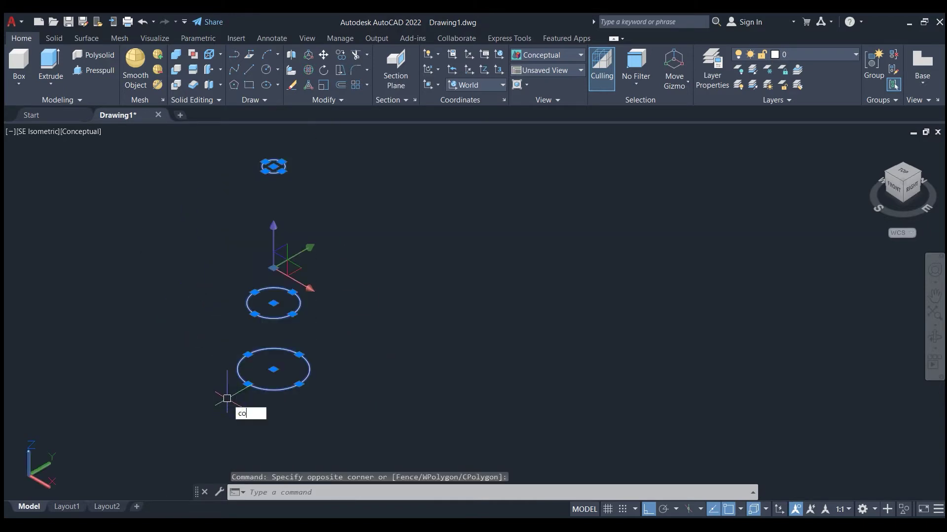
pyautogui.press('Return')
pyautogui.click(262, 429)
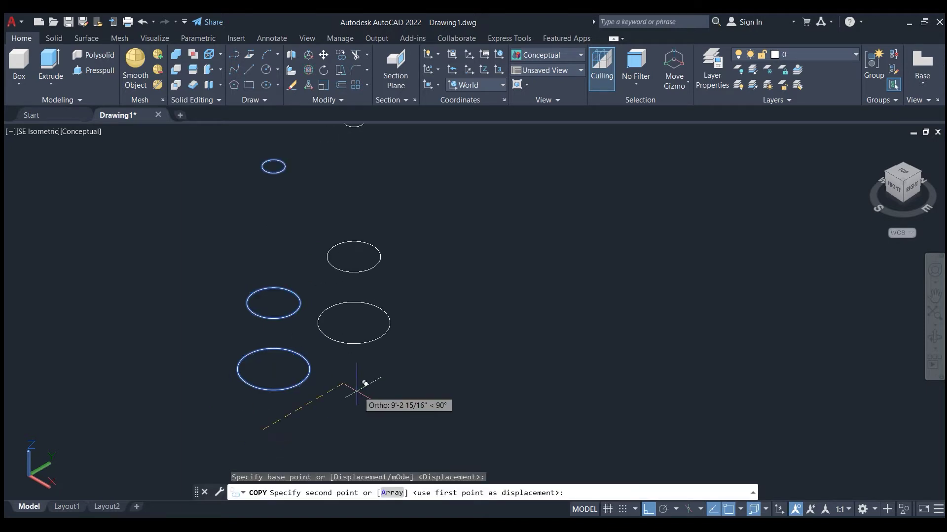
pyautogui.click(456, 351)
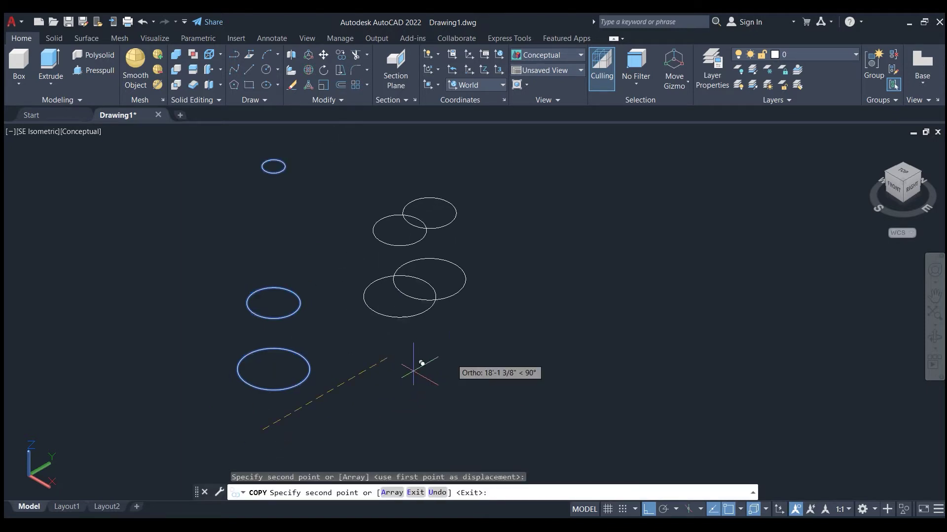
pyautogui.press('Return')
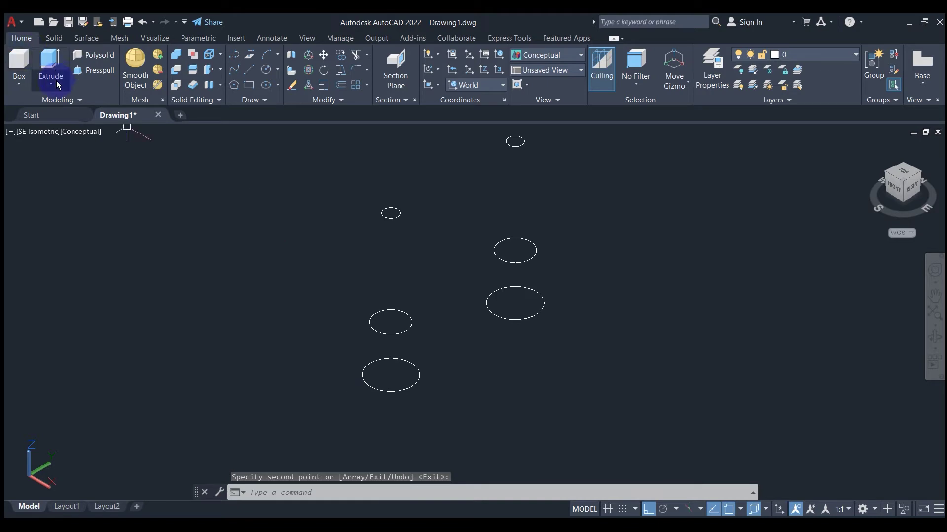
pyautogui.click(56, 84)
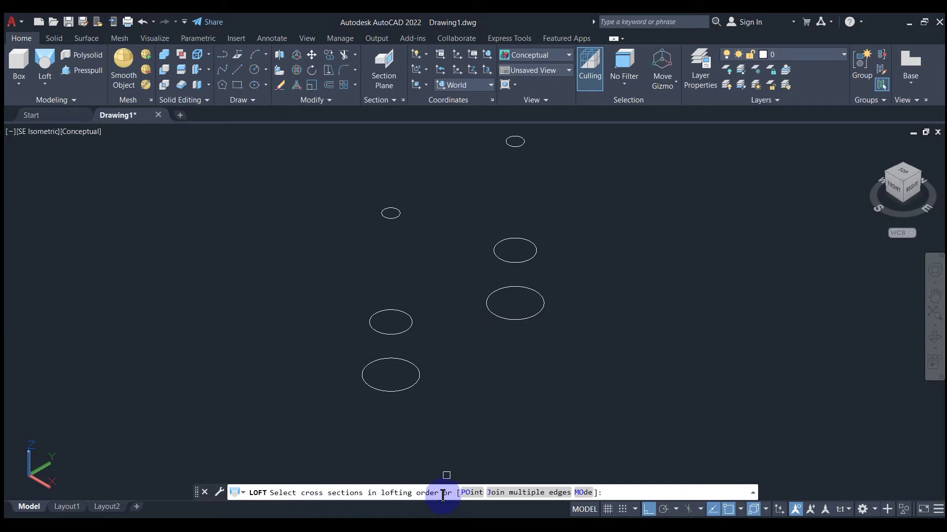
# Loft the bottom, middle and top circles with Cross sections only, then undo it.
pyautogui.click(403, 389)
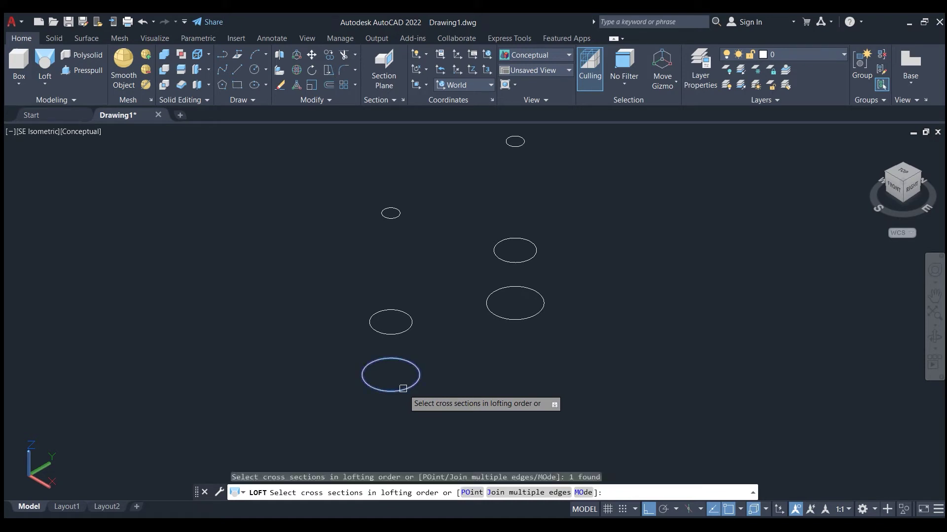
pyautogui.click(405, 334)
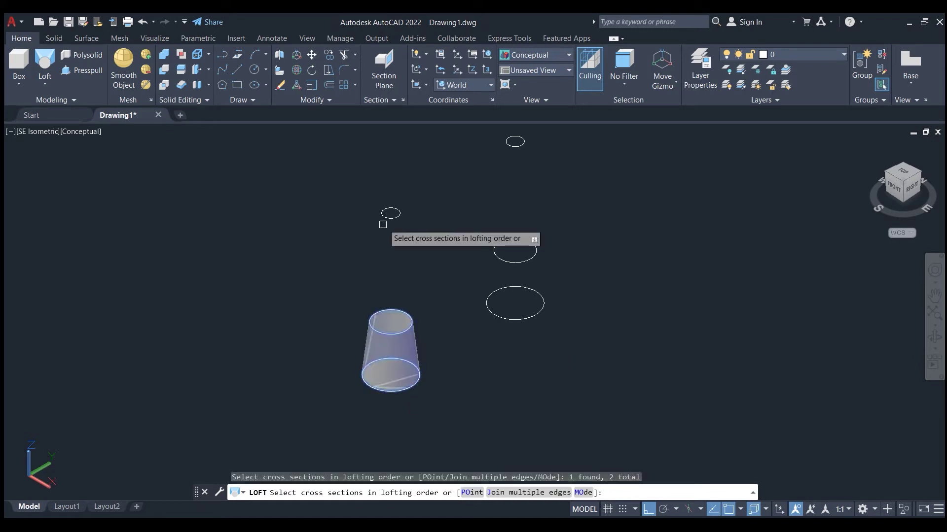
pyautogui.click(384, 217)
pyautogui.rightClick(344, 270)
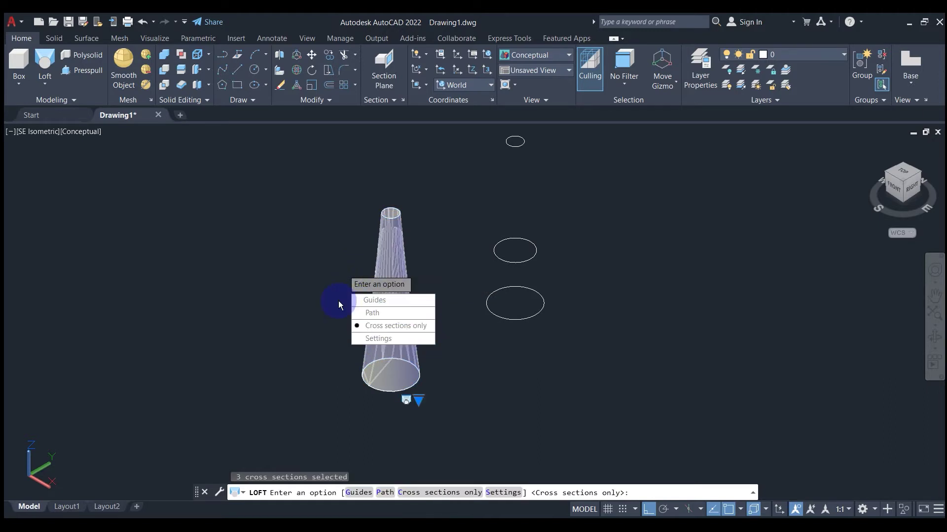
pyautogui.press('Return')
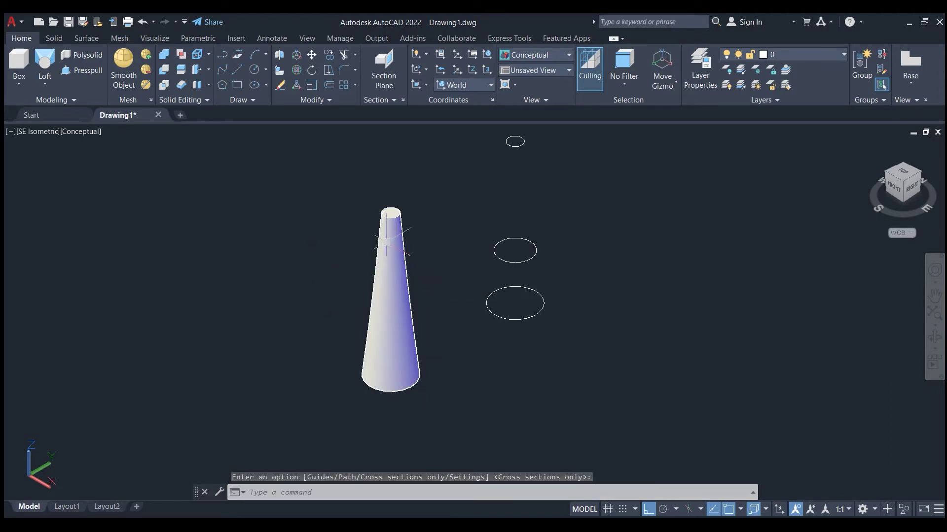
pyautogui.scroll(2, 419, 256)
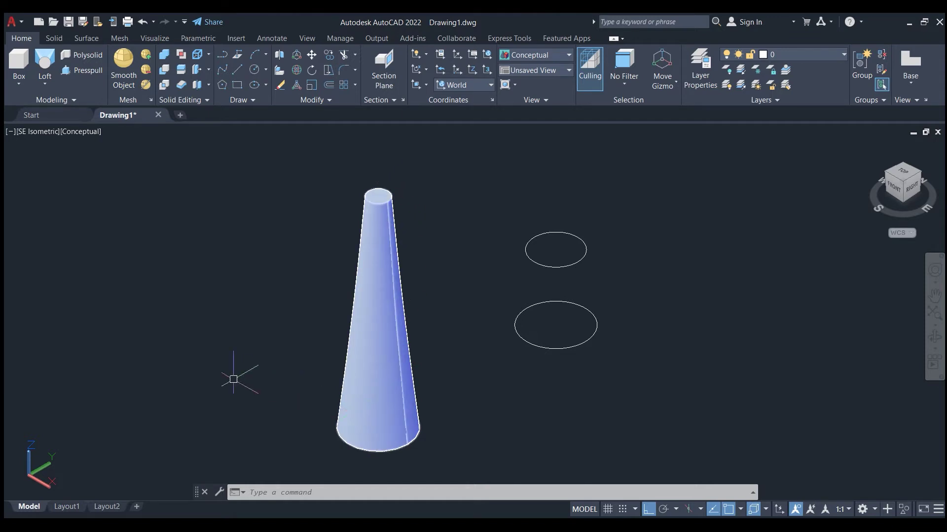
pyautogui.scroll(-2, 233, 379)
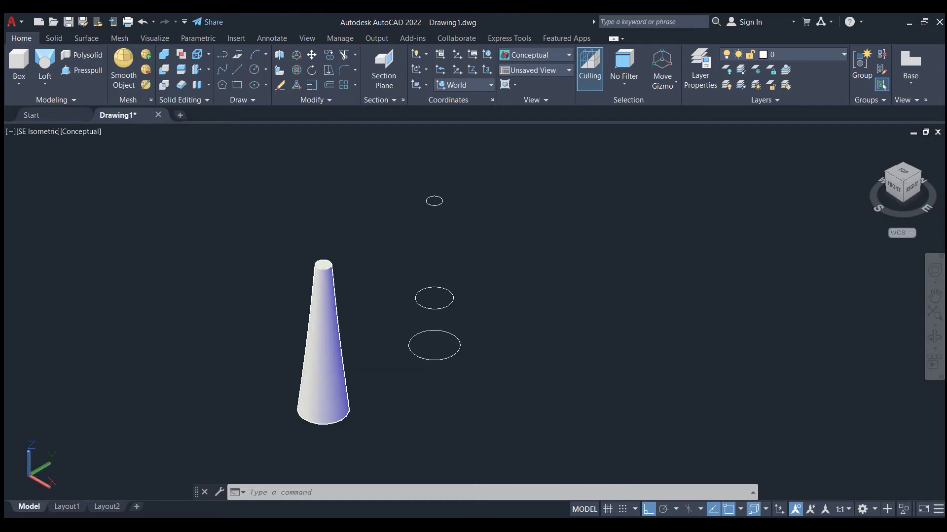
pyautogui.hotkey('ctrl', 'z')
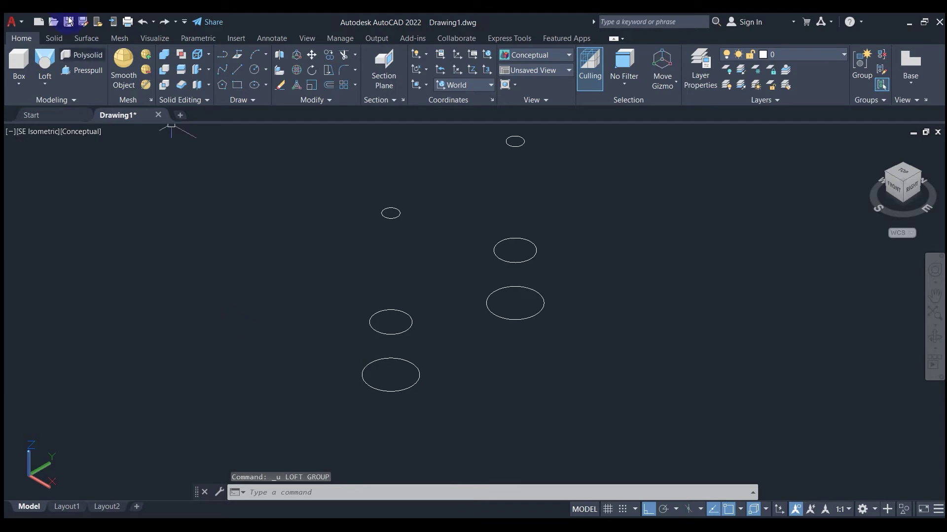
# Loft only the bottom and small top circles into a tapered solid.
pyautogui.click(42, 65)
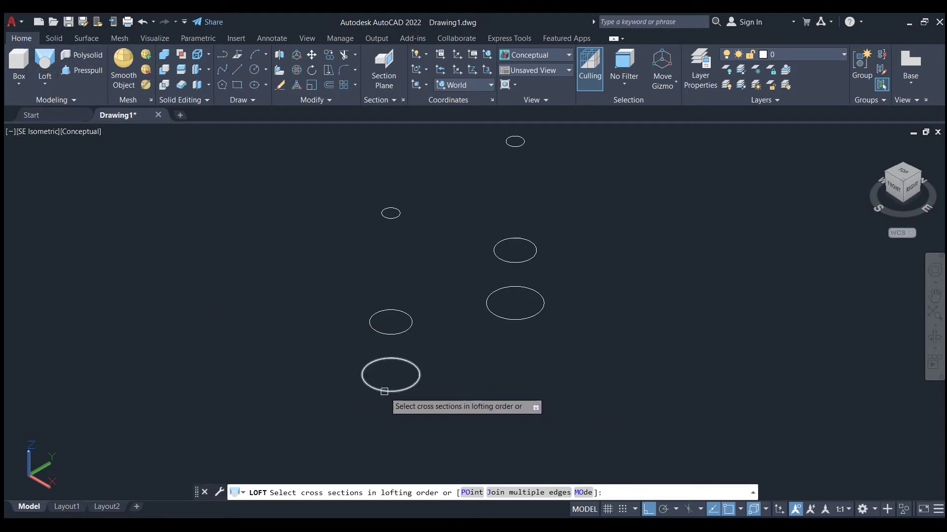
pyautogui.click(384, 391)
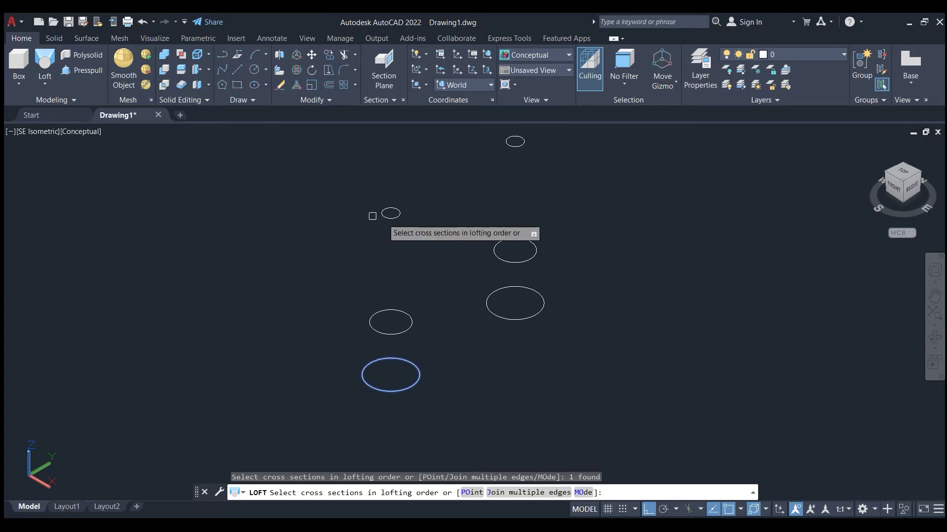
pyautogui.click(387, 217)
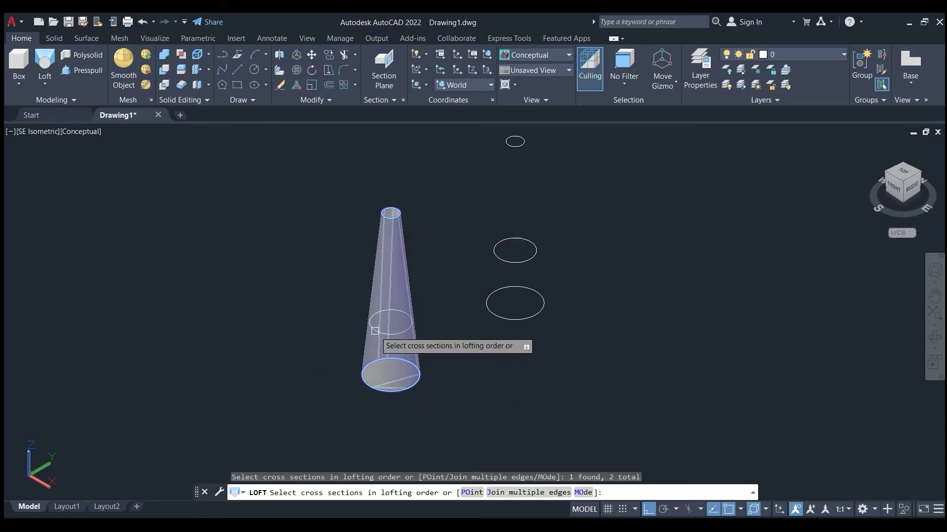
pyautogui.press('Return')
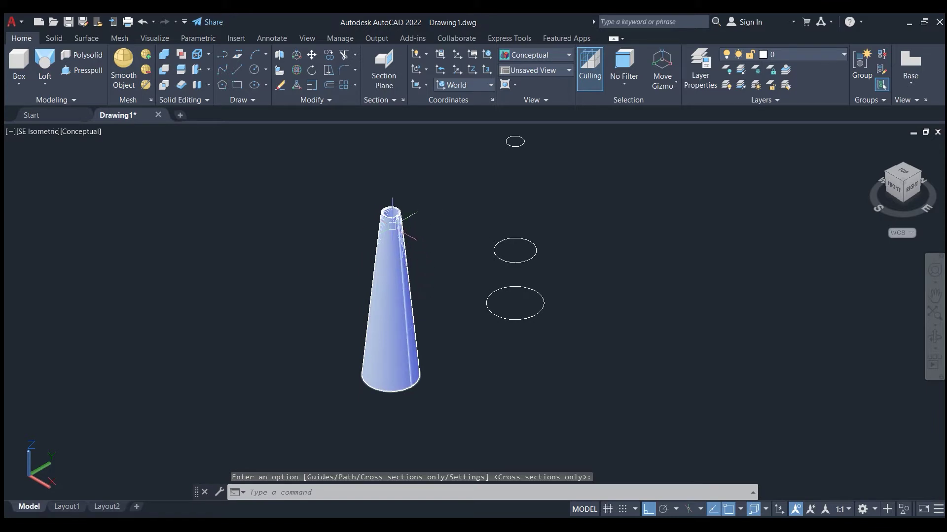
pyautogui.scroll(4, 384, 214)
pyautogui.scroll(3, 394, 217)
# Switch to the SE Isometric view and undo the lofted cone.
pyautogui.moveTo(529, 298)
pyautogui.keyDown('shift'); pyautogui.mouseDown(button='middle')
pyautogui.moveTo(534, 371)
pyautogui.moveTo(516, 359)
pyautogui.moveTo(502, 389)
pyautogui.moveTo(509, 380)
pyautogui.moveTo(561, 380)
pyautogui.mouseUp(button='middle'); pyautogui.keyUp('shift')
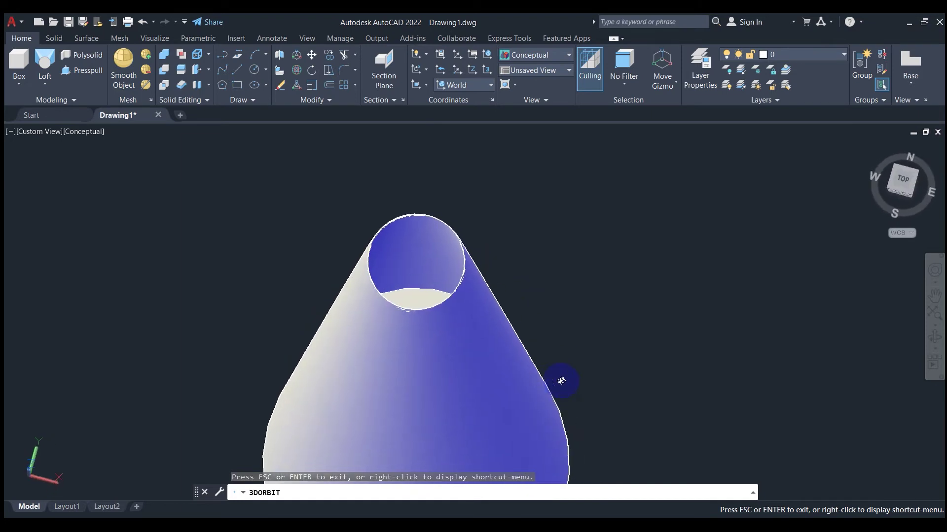
pyautogui.keyDown('shift'); pyautogui.moveTo(321, 198); pyautogui.dragTo(358, 208, button='middle'); pyautogui.keyUp('shift')
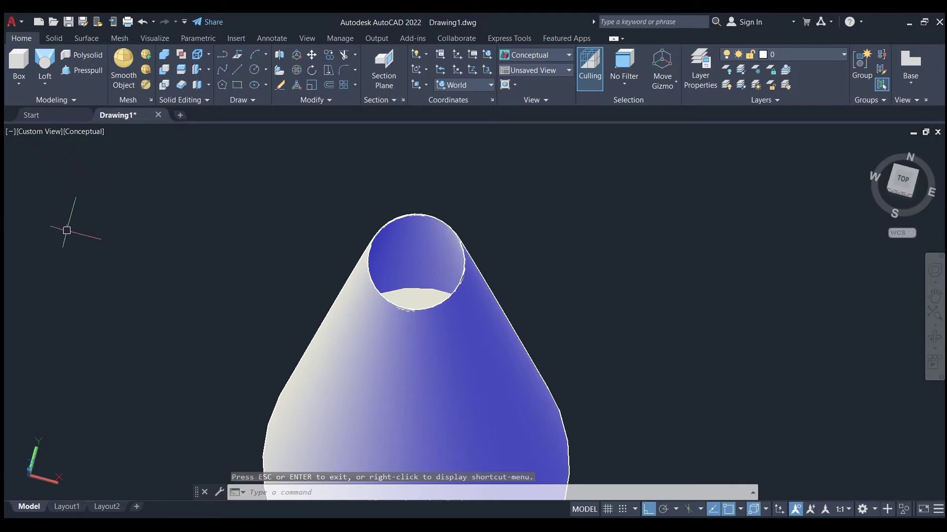
pyautogui.click(23, 131)
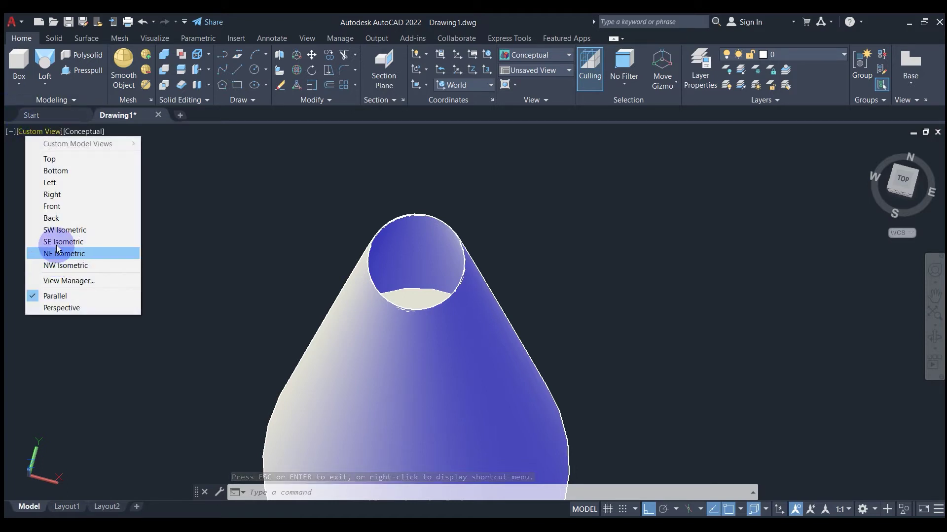
pyautogui.click(58, 242)
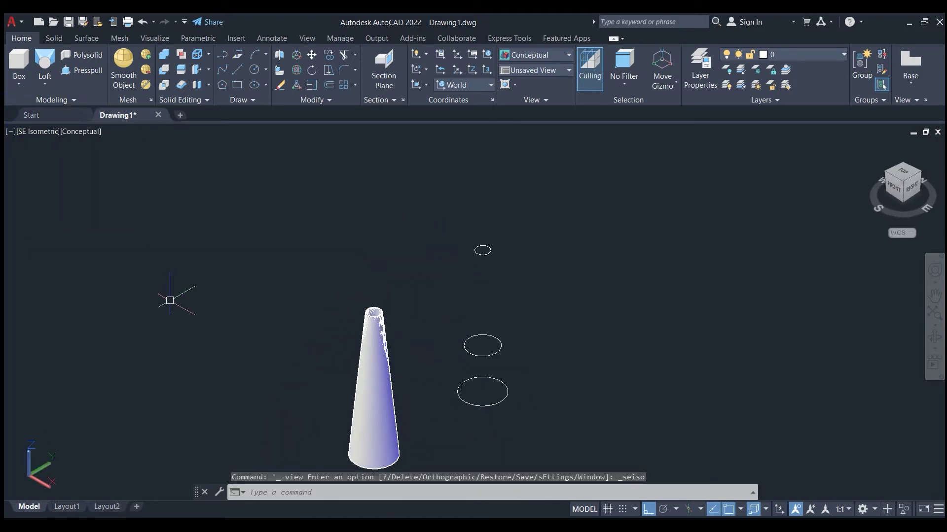
pyautogui.hotkey('ctrl', 'z')
pyautogui.hotkey('ctrl', 'z')
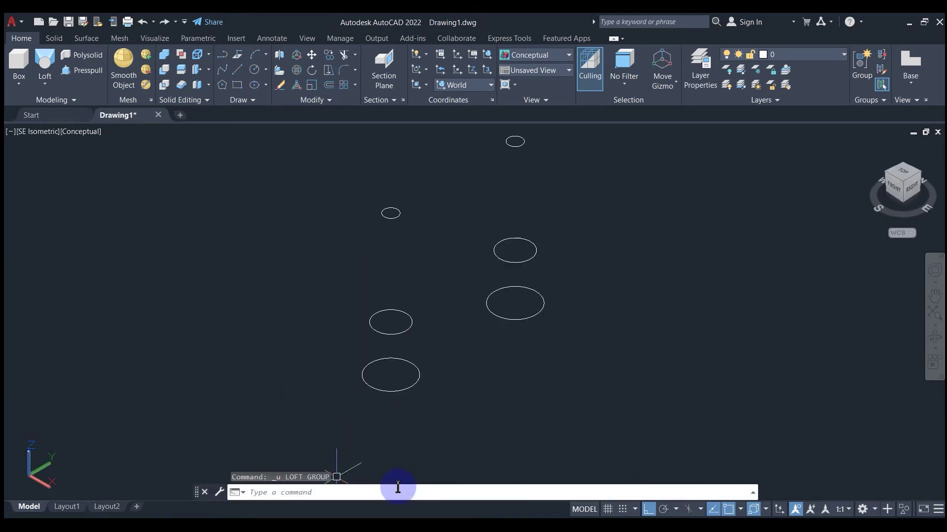
# Enlarge the left stack's middle circle beyond the size of its base.
pyautogui.click(410, 328)
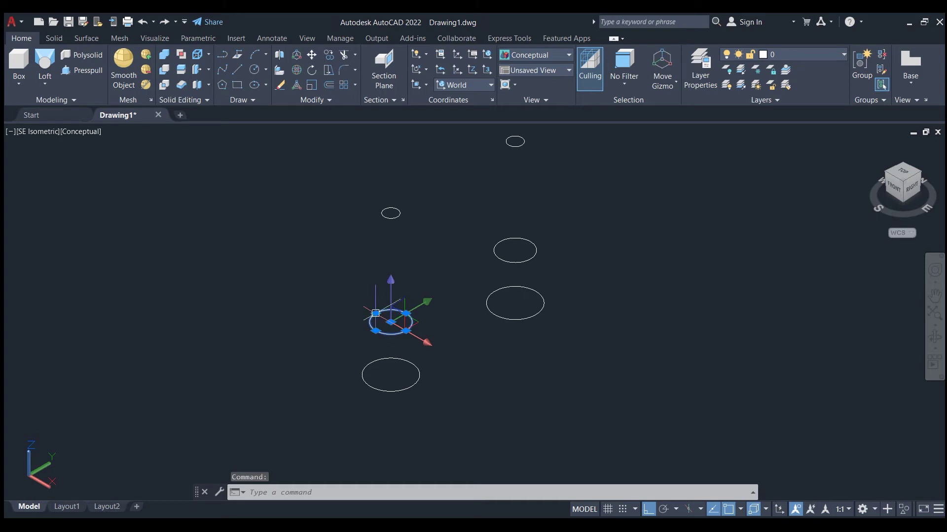
pyautogui.click(342, 302)
pyautogui.press('Escape')
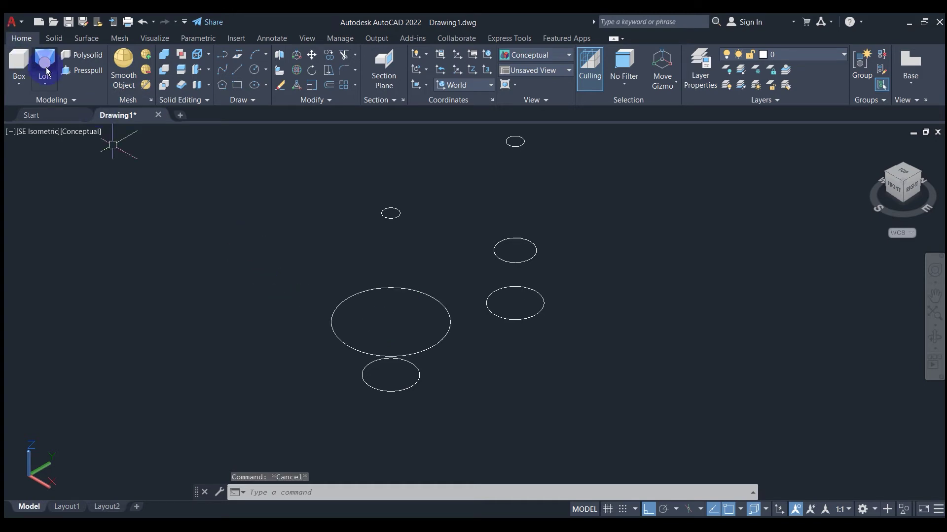
pyautogui.click(41, 63)
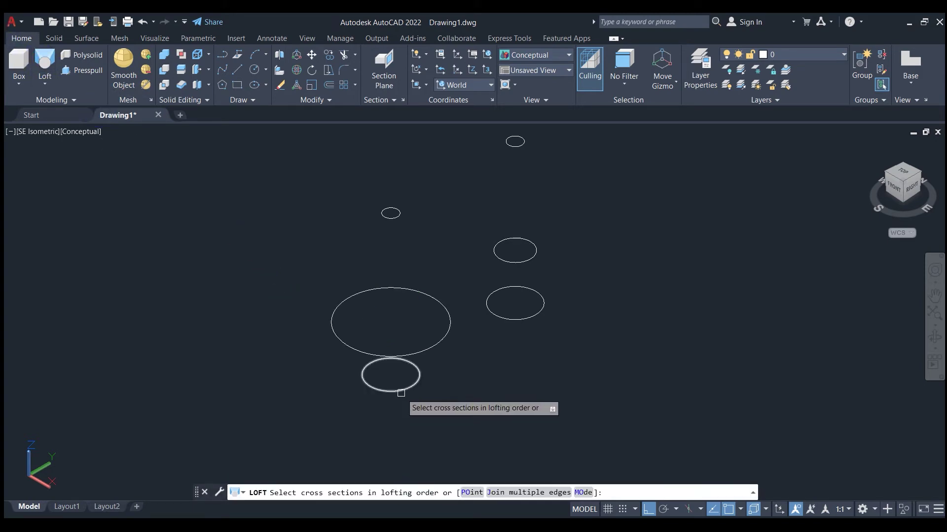
# Loft the bottom, large and top circles into an egg shape, then undo it.
pyautogui.click(401, 393)
pyautogui.click(363, 352)
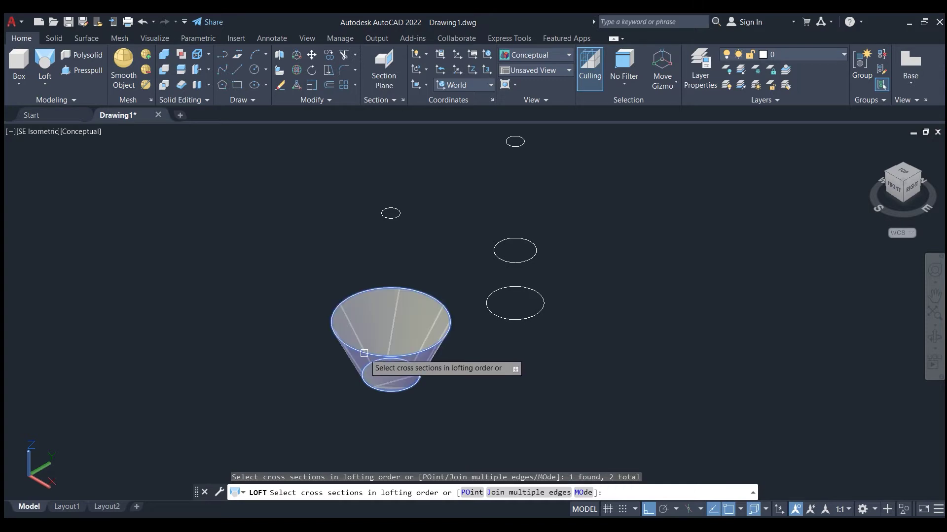
pyautogui.click(385, 216)
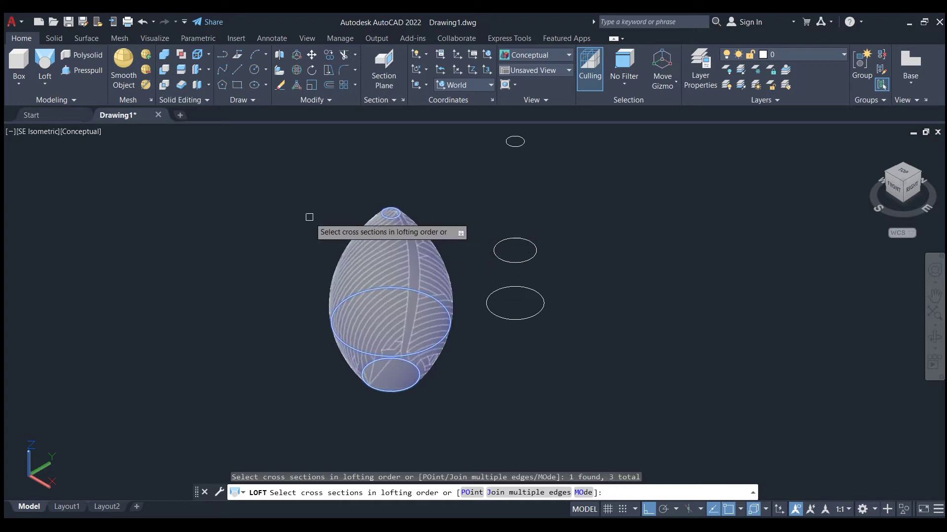
pyautogui.press('Return')
pyautogui.press('Return')
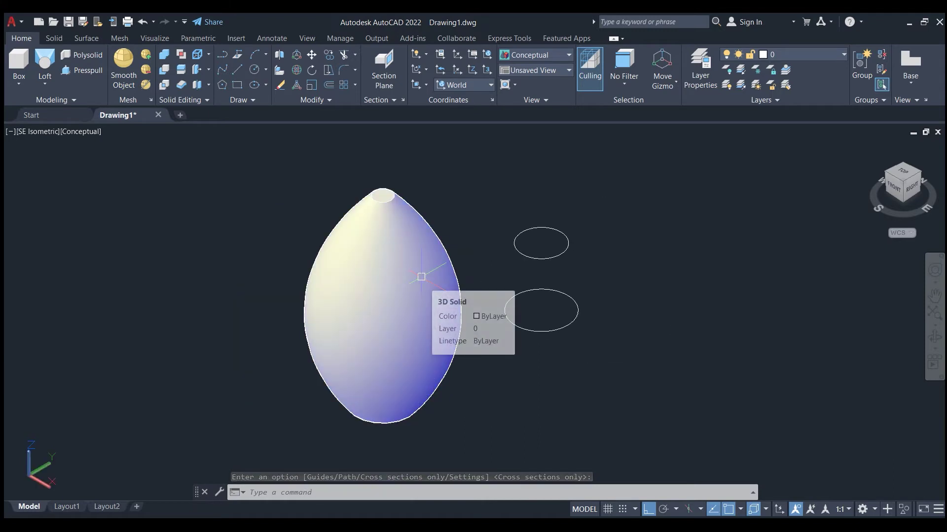
pyautogui.hotkey('ctrl', 'z')
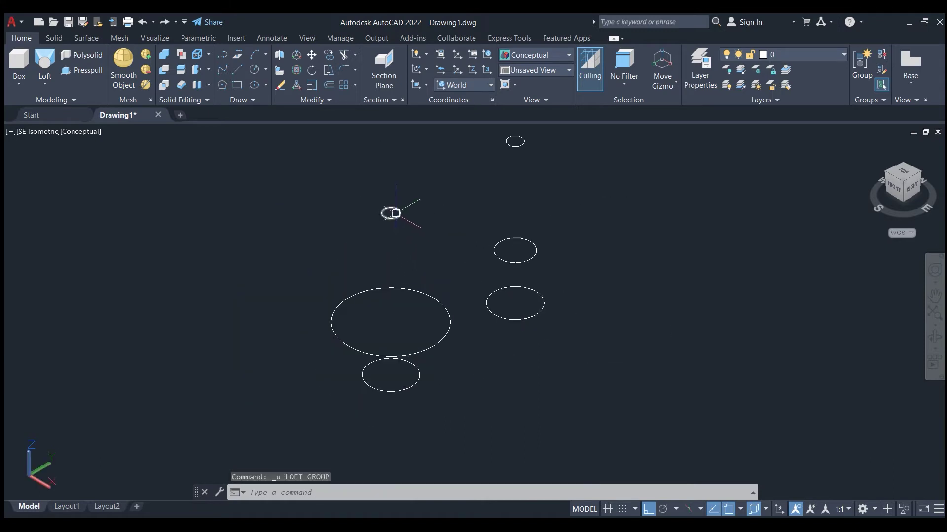
# Copy the small top circle down below itself.
pyautogui.click(395, 213)
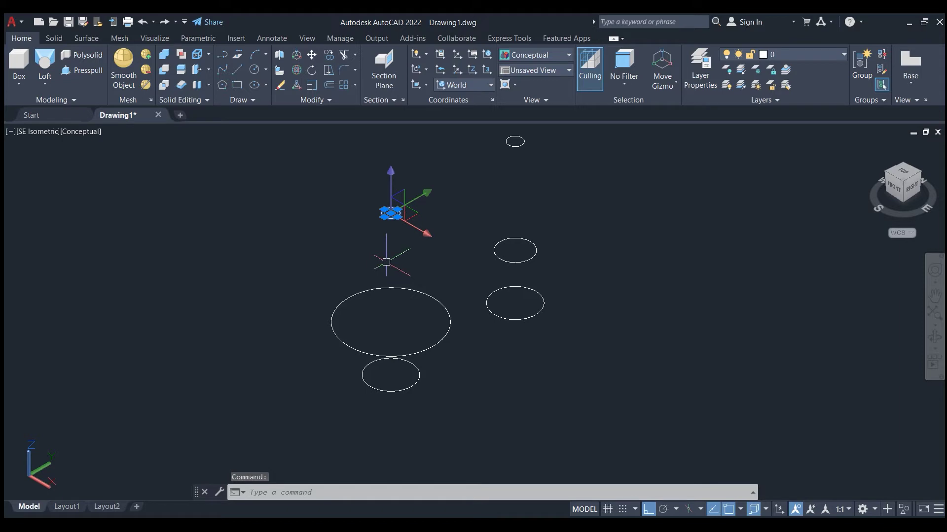
pyautogui.write('co')
pyautogui.press('Return')
pyautogui.click(301, 198)
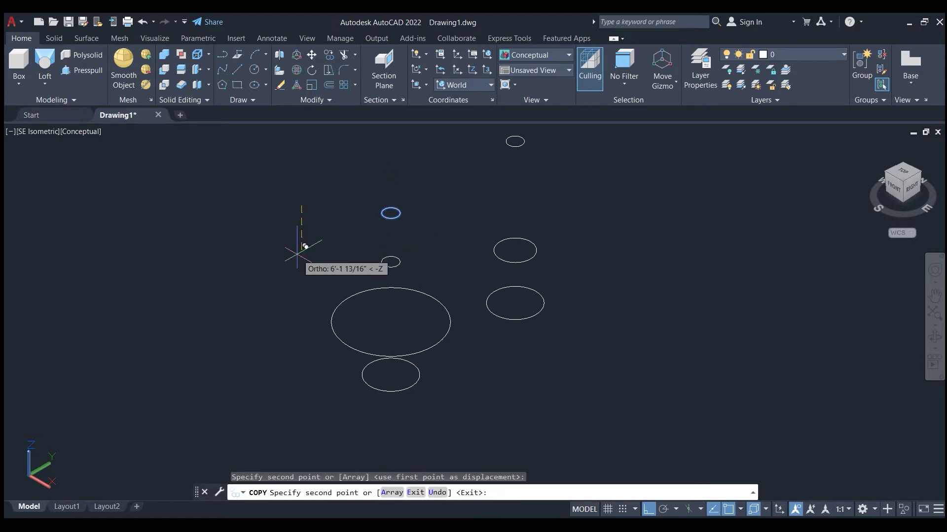
pyautogui.click(303, 248)
pyautogui.press('Return')
# Enlarge the copied circle to a medium radius with its quadrant grip.
pyautogui.click(391, 262)
pyautogui.scroll(2, 409, 265)
pyautogui.scroll(4, 408, 265)
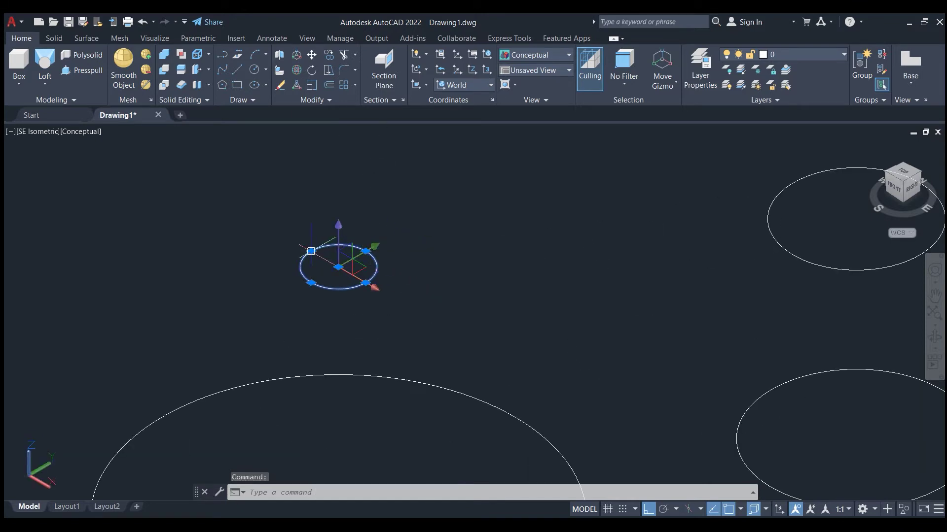
pyautogui.click(310, 251)
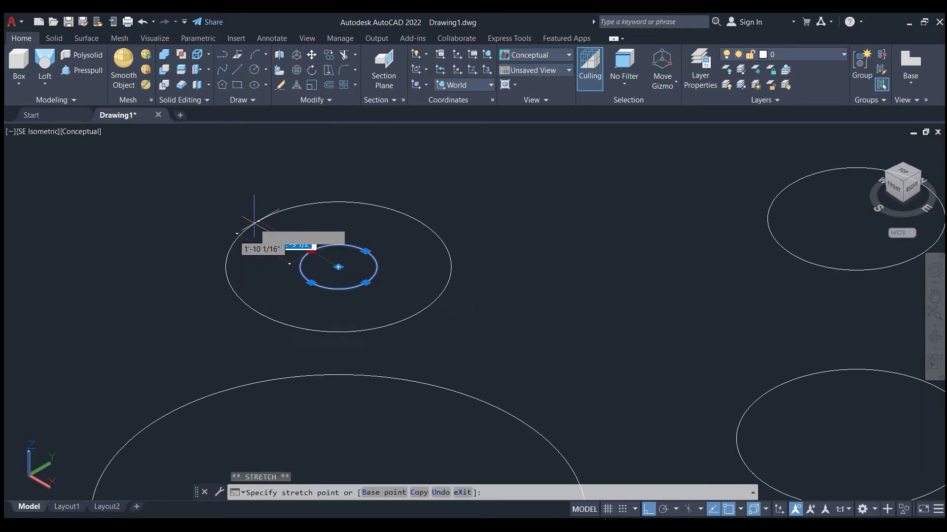
pyautogui.click(253, 221)
pyautogui.press('Escape')
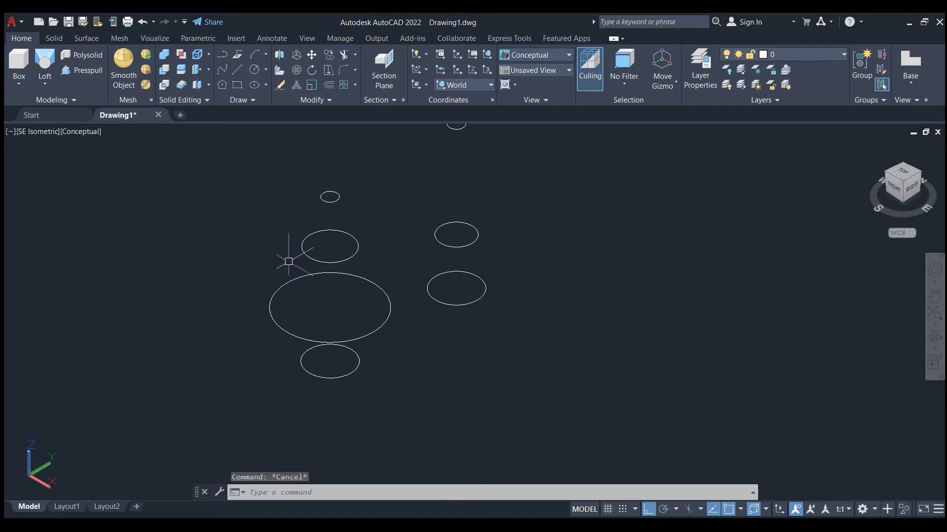
pyautogui.press('Return')
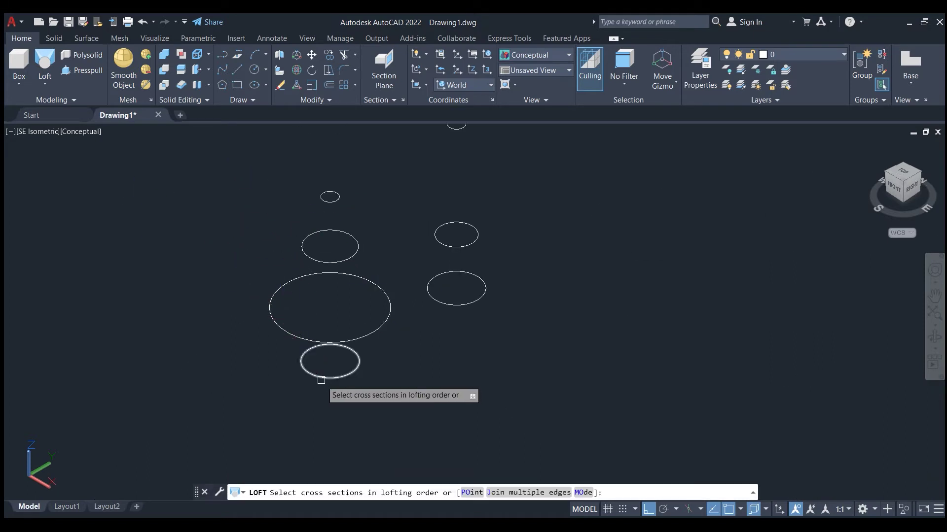
# Loft the four left circles, bottom to top, into a teardrop vase solid.
pyautogui.click(321, 379)
pyautogui.click(301, 338)
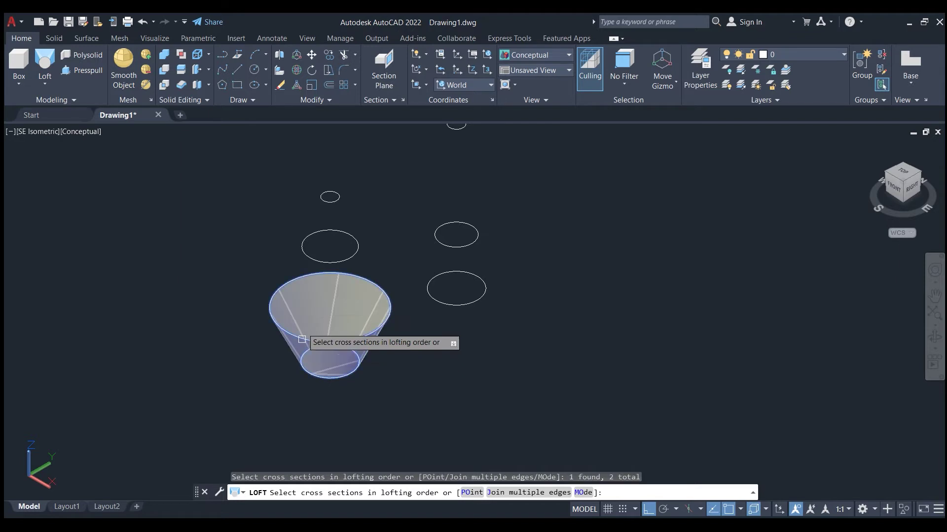
pyautogui.click(316, 261)
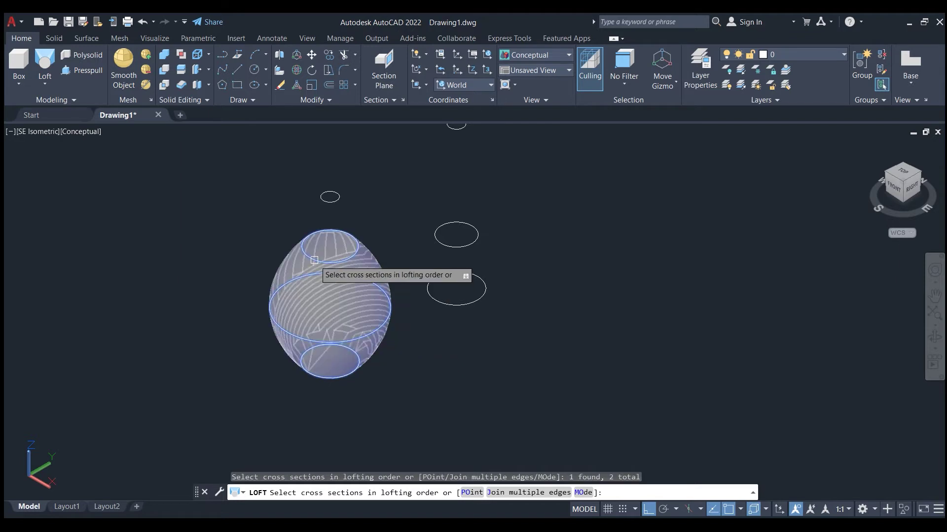
pyautogui.click(323, 198)
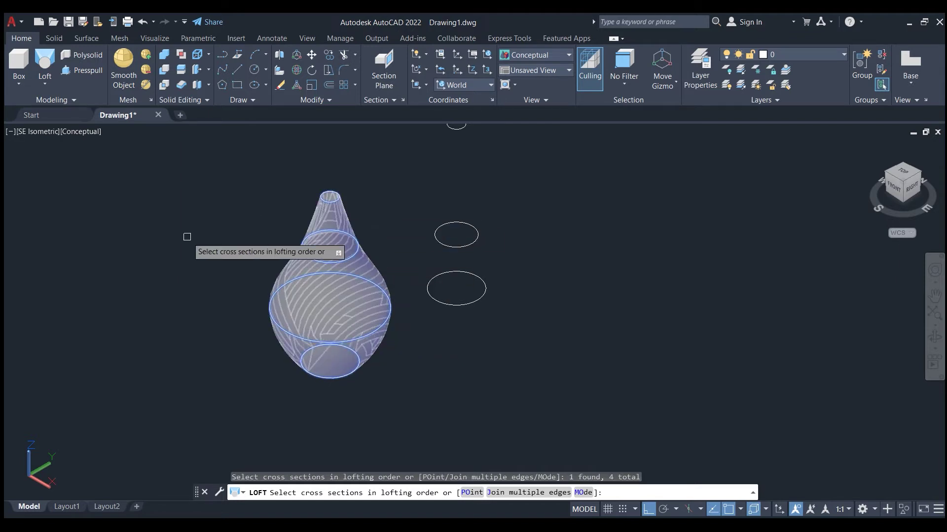
pyautogui.press('Return')
pyautogui.press('Return')
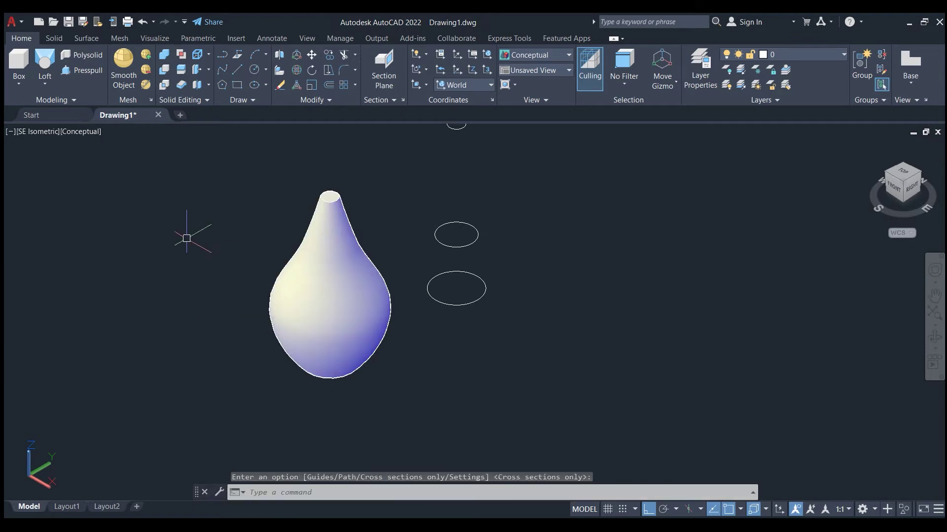
pyautogui.scroll(1, 276, 222)
pyautogui.scroll(2, 317, 276)
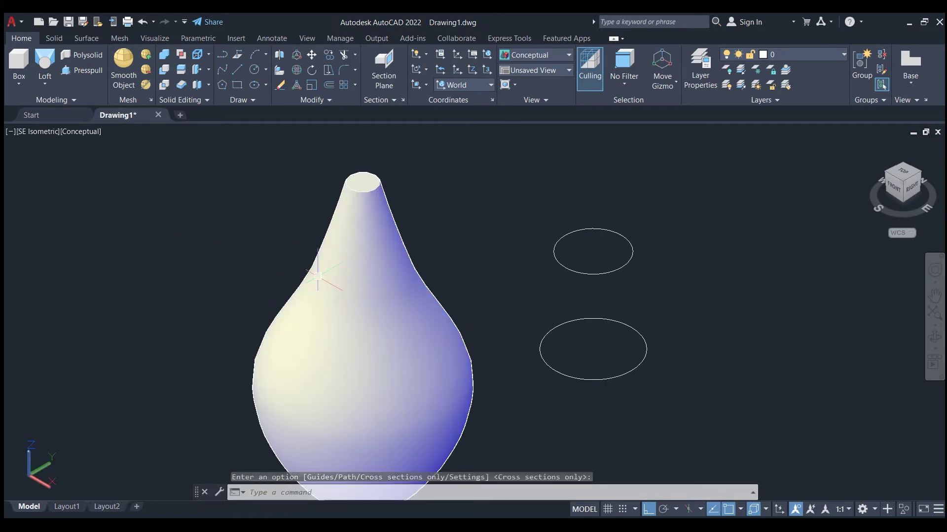
pyautogui.scroll(-2, 317, 277)
pyautogui.scroll(-1, 317, 276)
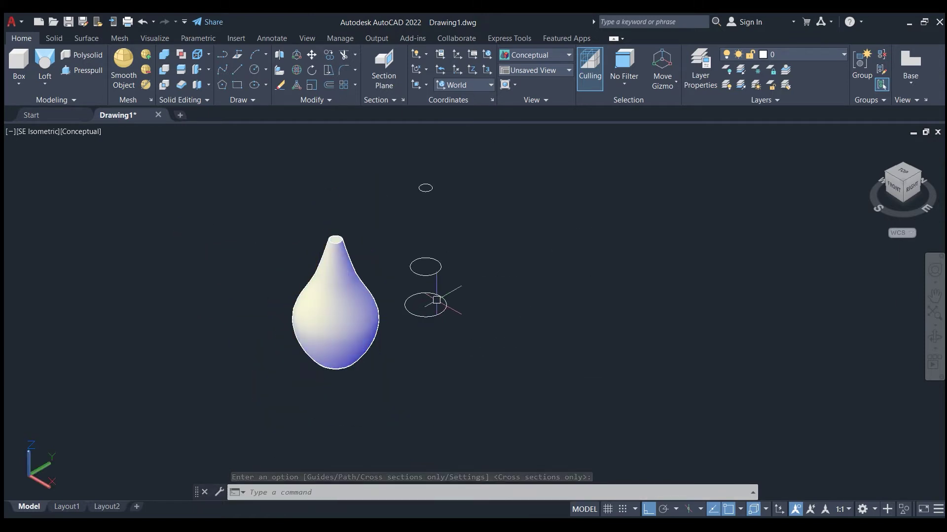
# Move the upper right circle sideways, away from the lower one.
pyautogui.press('Escape')
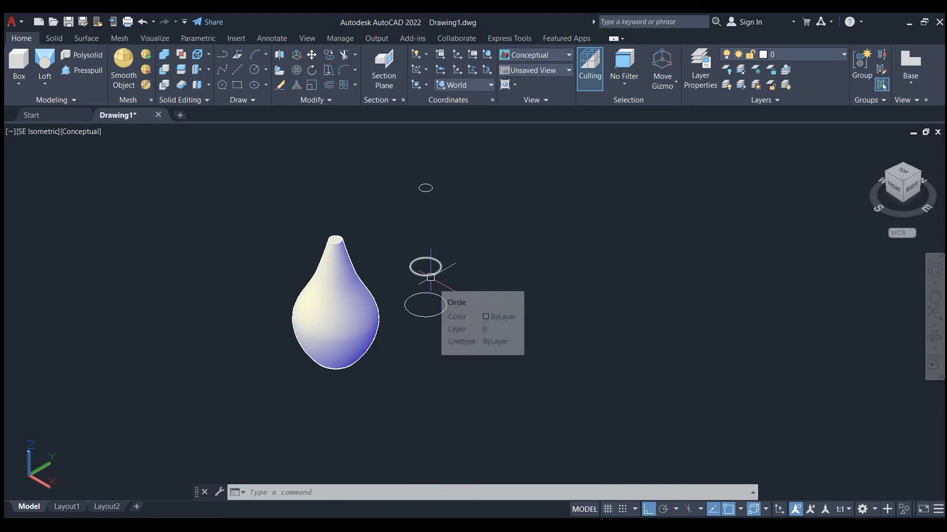
pyautogui.click(429, 274)
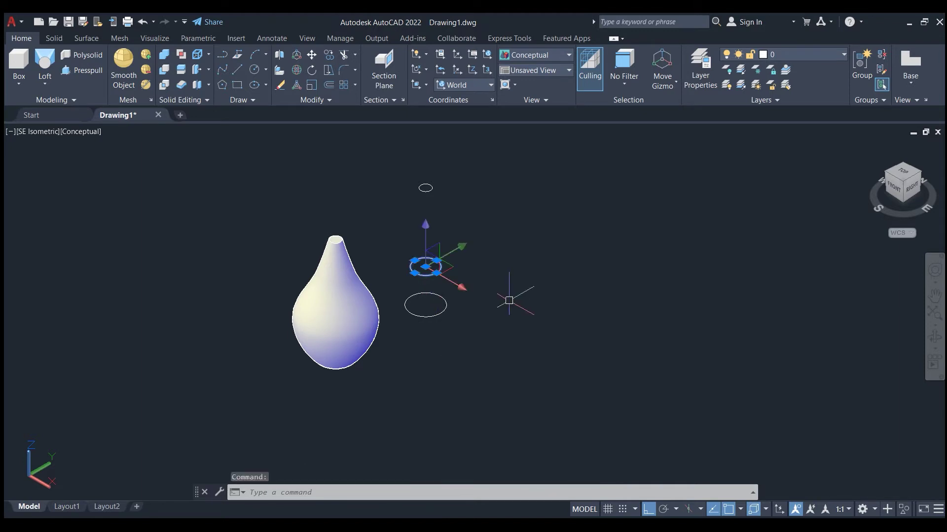
pyautogui.write('m')
pyautogui.press('Return')
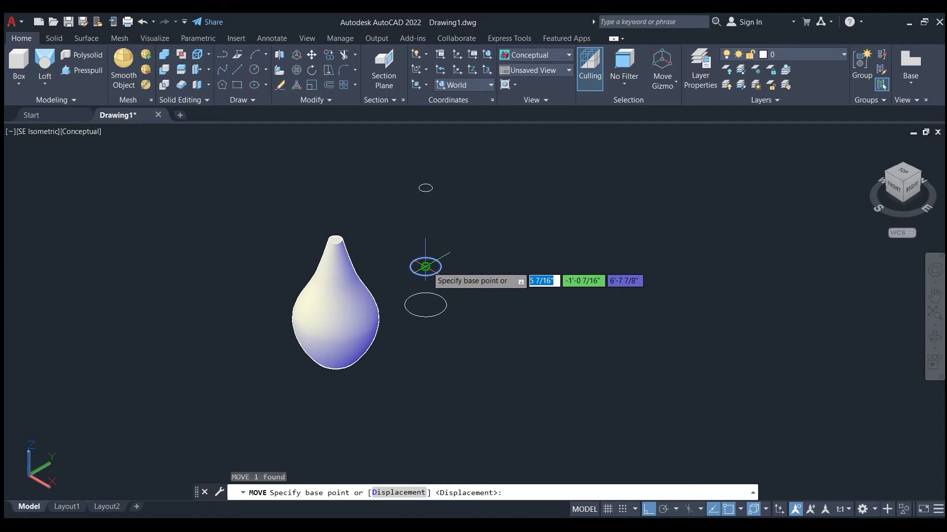
pyautogui.click(425, 267)
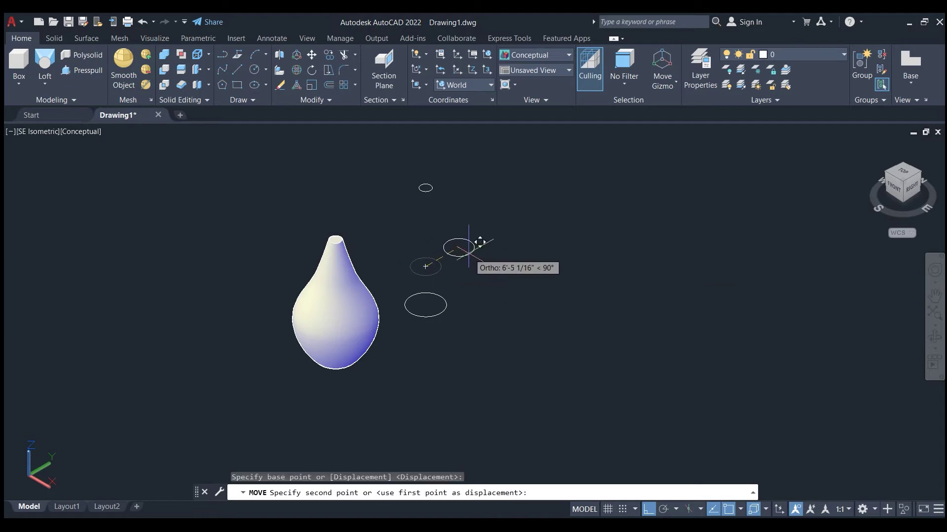
pyautogui.click(459, 250)
pyautogui.scroll(1, 497, 312)
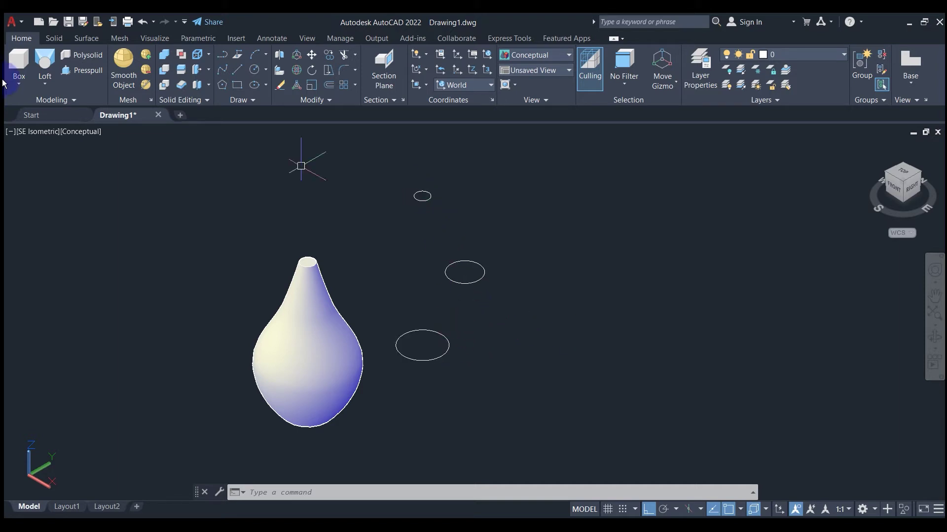
# Loft the three offset right circles with Cross sections only into a curved horn.
pyautogui.click(51, 56)
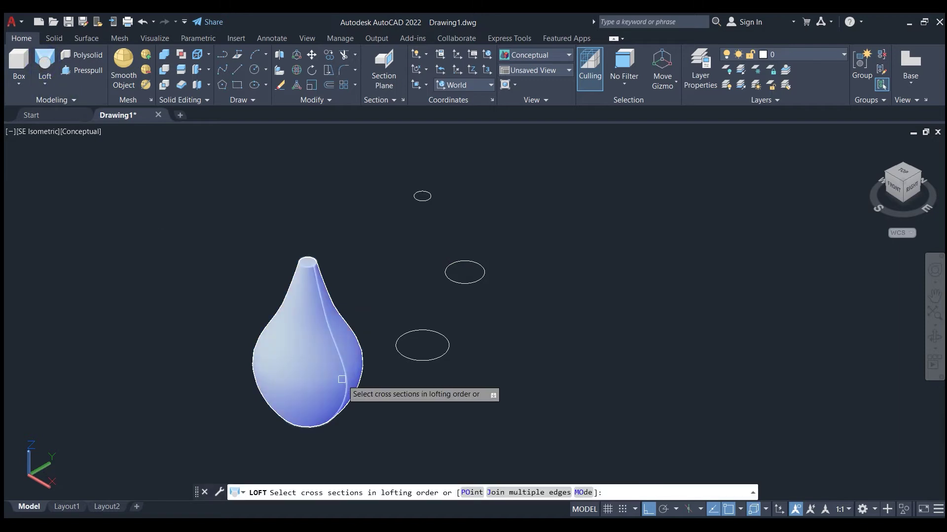
pyautogui.click(420, 360)
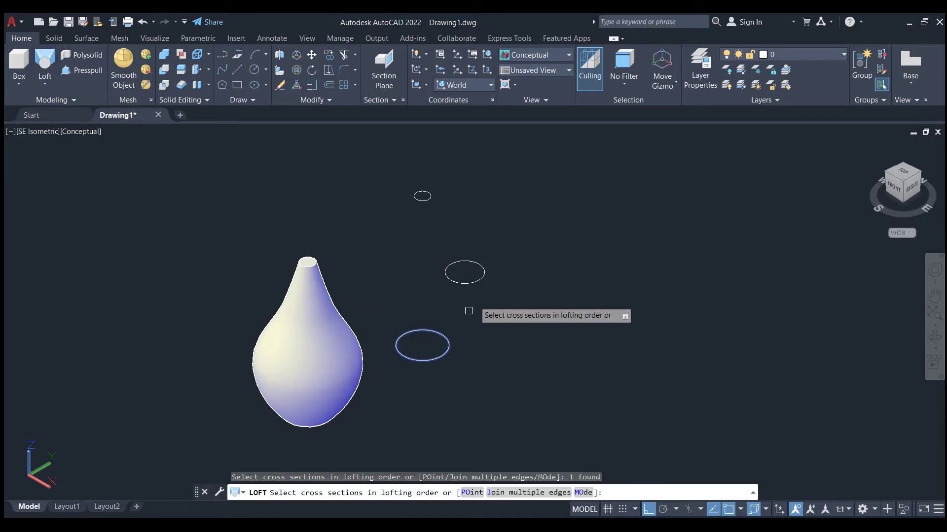
pyautogui.click(468, 282)
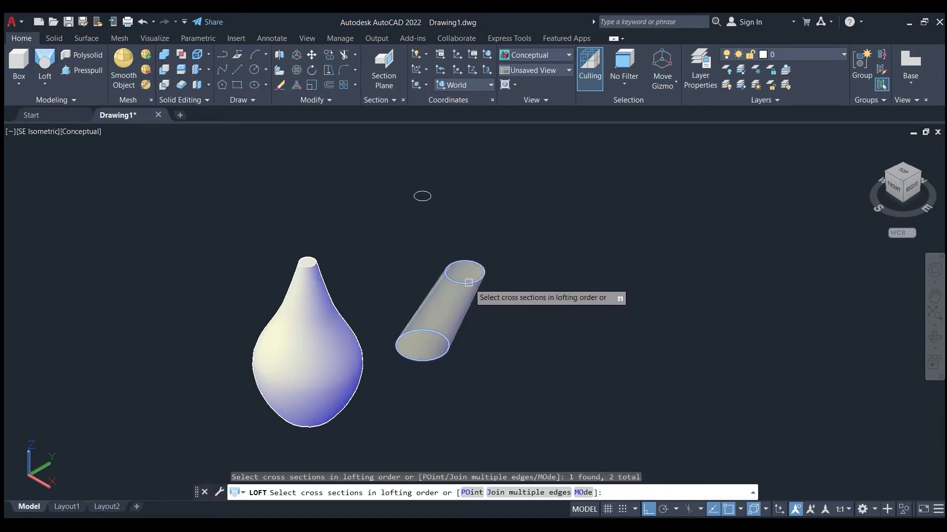
pyautogui.click(425, 194)
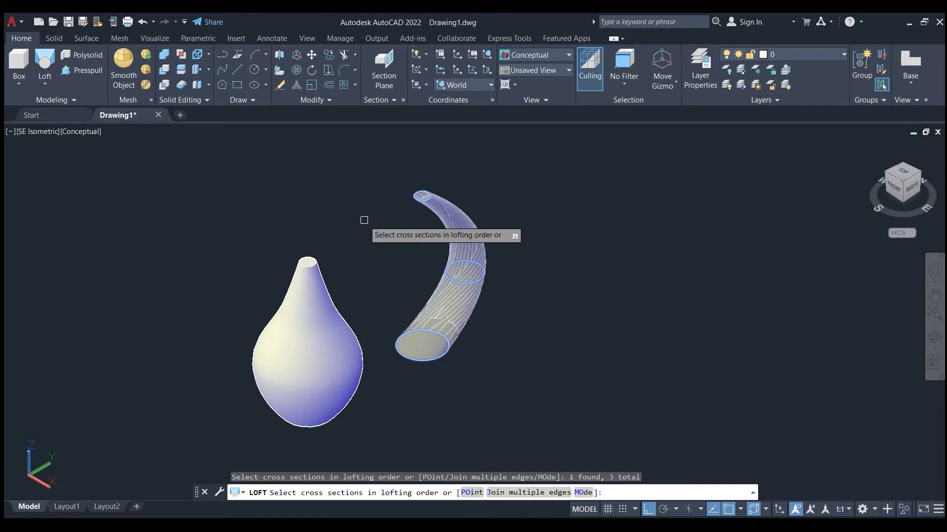
pyautogui.press('Return')
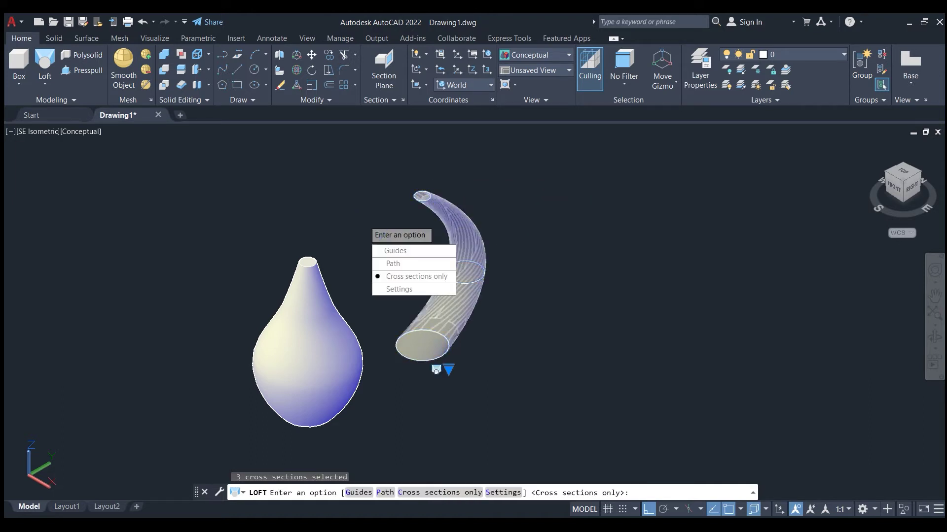
pyautogui.press('Return')
pyautogui.scroll(2, 397, 245)
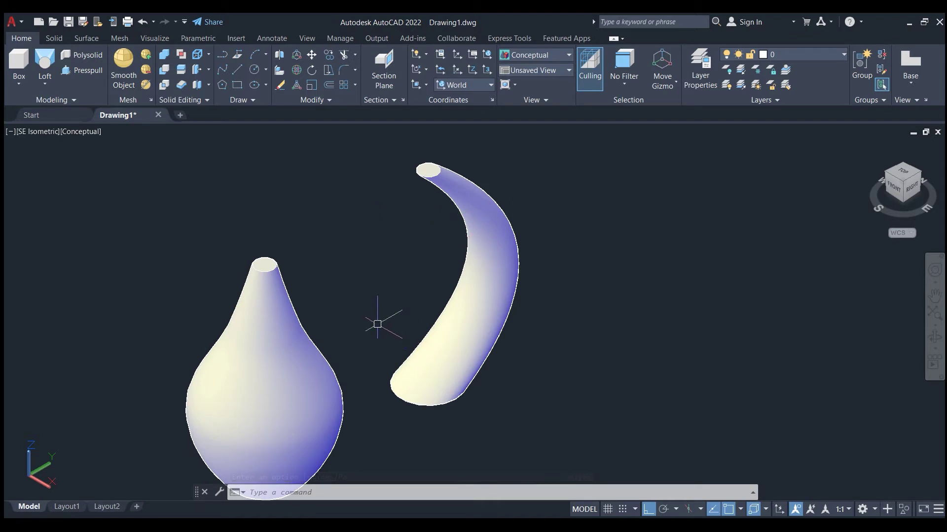
pyautogui.scroll(-3, 366, 307)
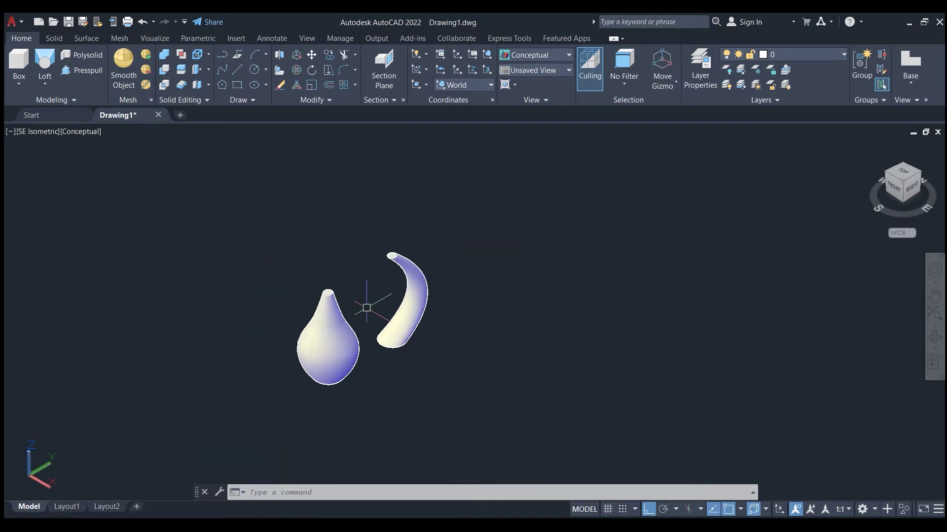
# Draw a circle right of the horn with Ortho off and copy it twice upward, staggered.
pyautogui.click(255, 69)
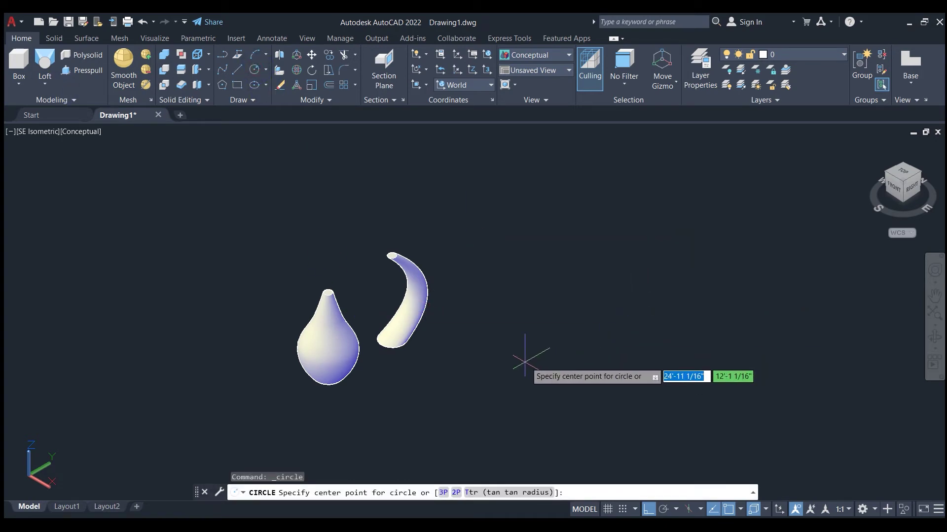
pyautogui.click(649, 513)
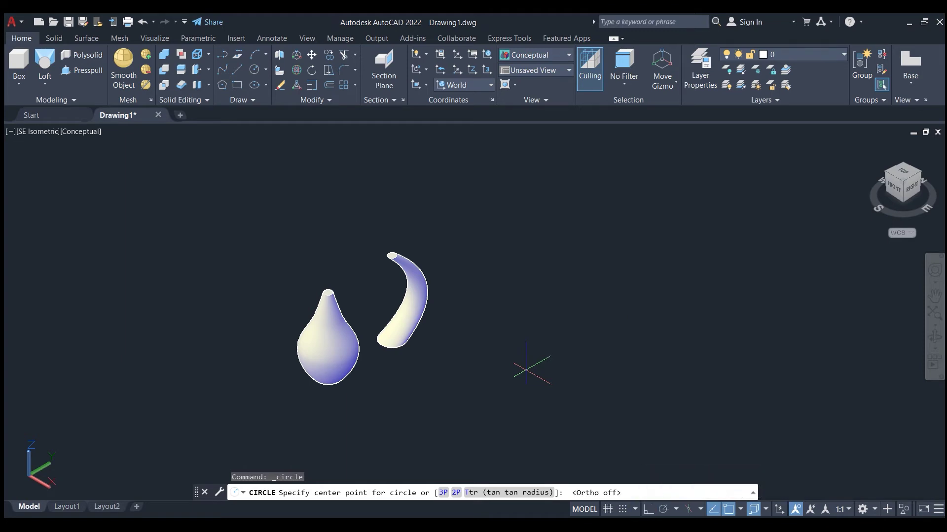
pyautogui.click(551, 385)
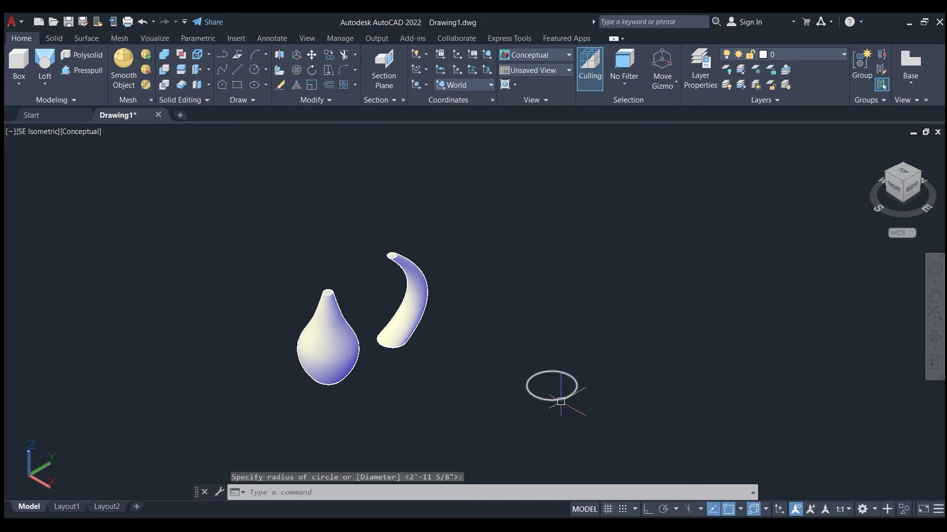
pyautogui.click(561, 401)
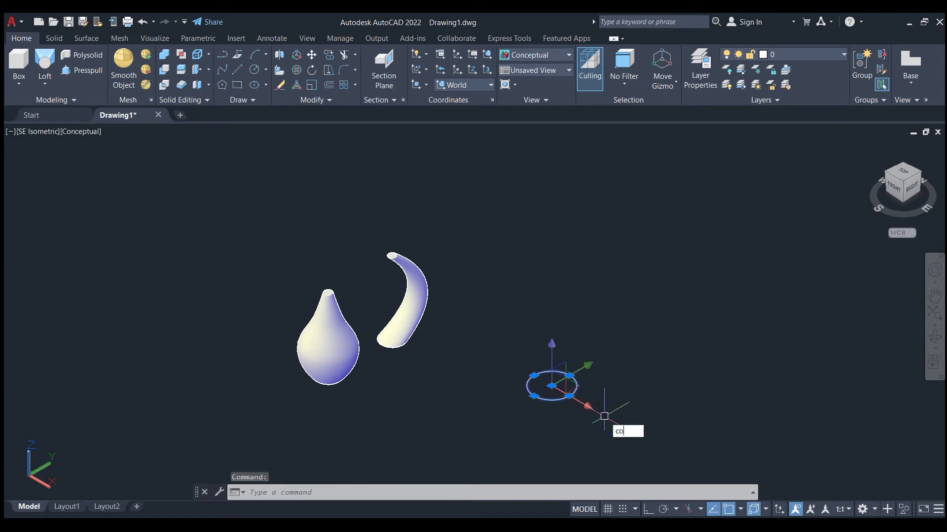
pyautogui.press('Return')
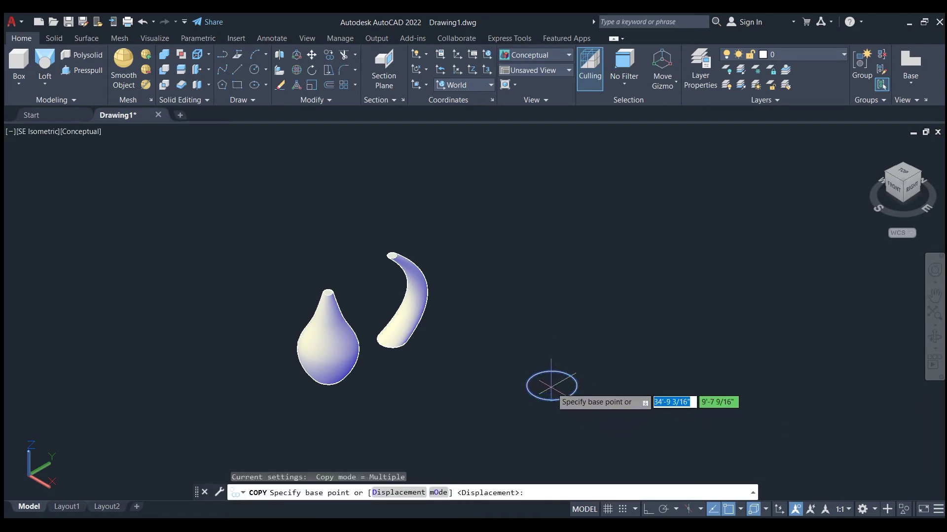
pyautogui.click(551, 385)
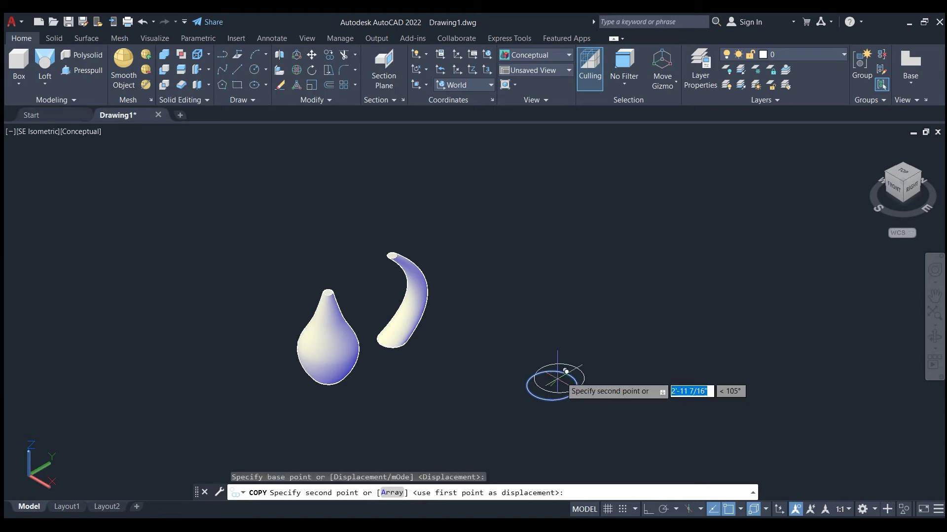
pyautogui.click(565, 322)
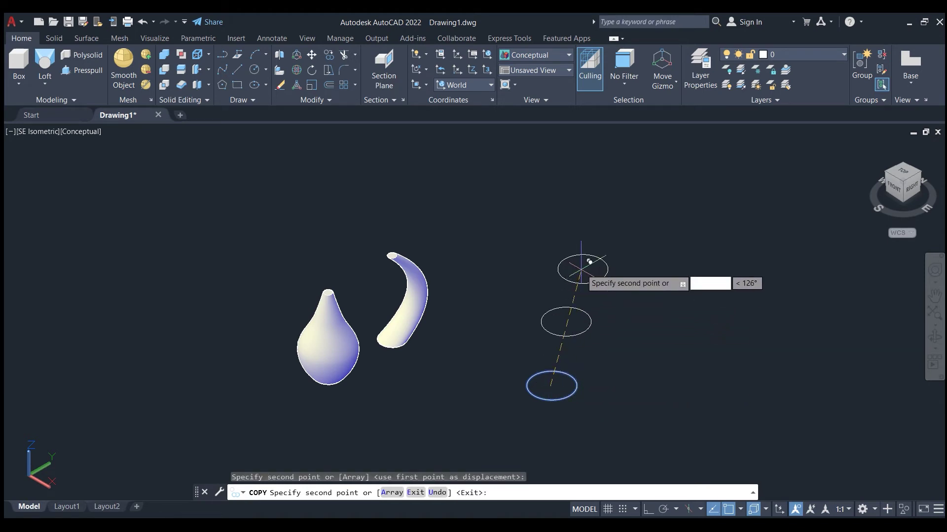
pyautogui.click(540, 242)
pyautogui.press('Return')
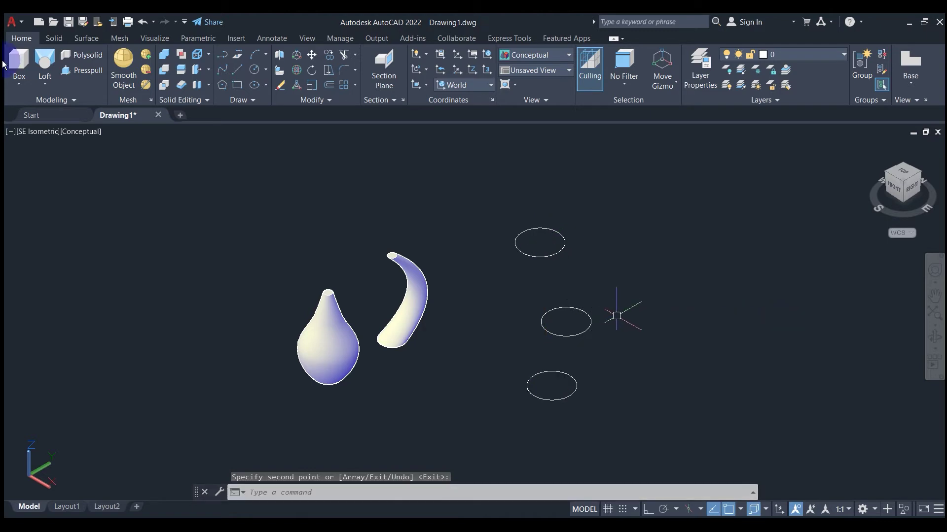
# Attempt a Cross sections only loft through the three new circles.
pyautogui.click(43, 69)
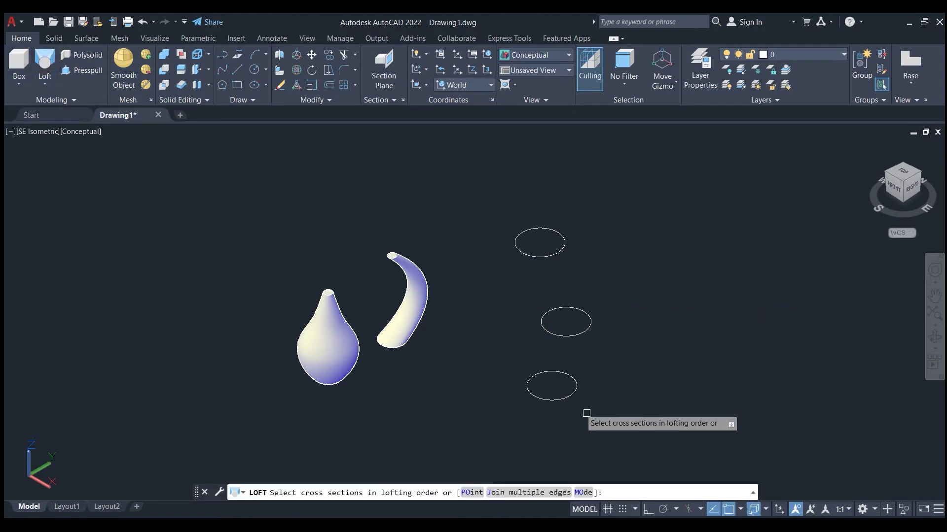
pyautogui.click(564, 401)
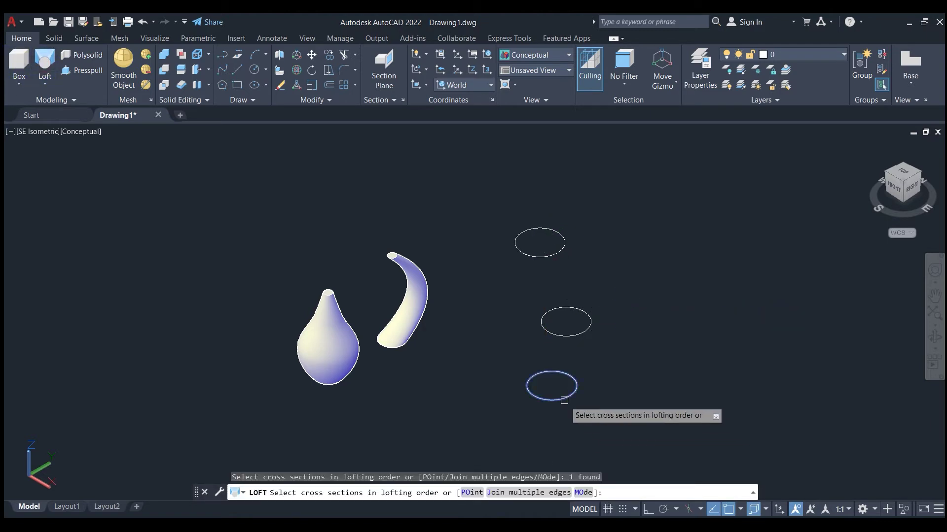
pyautogui.click(556, 334)
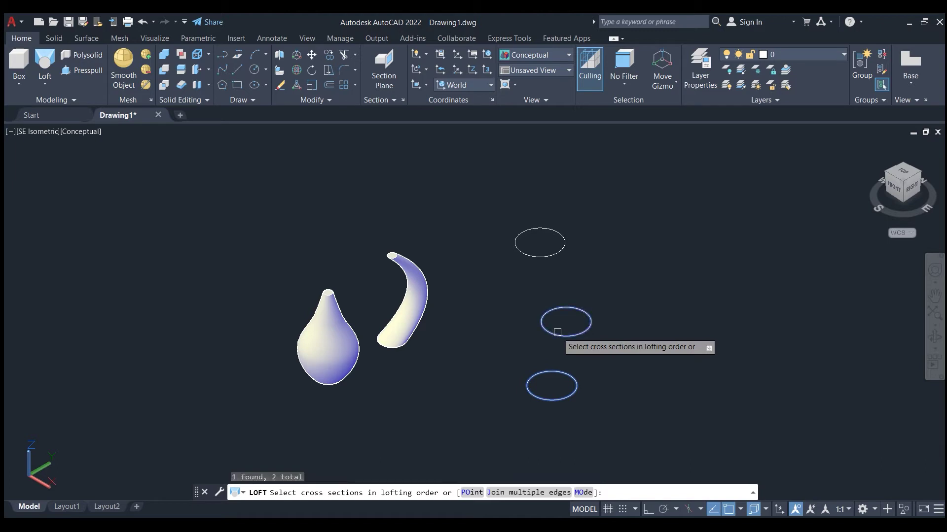
pyautogui.click(540, 256)
pyautogui.rightClick(515, 292)
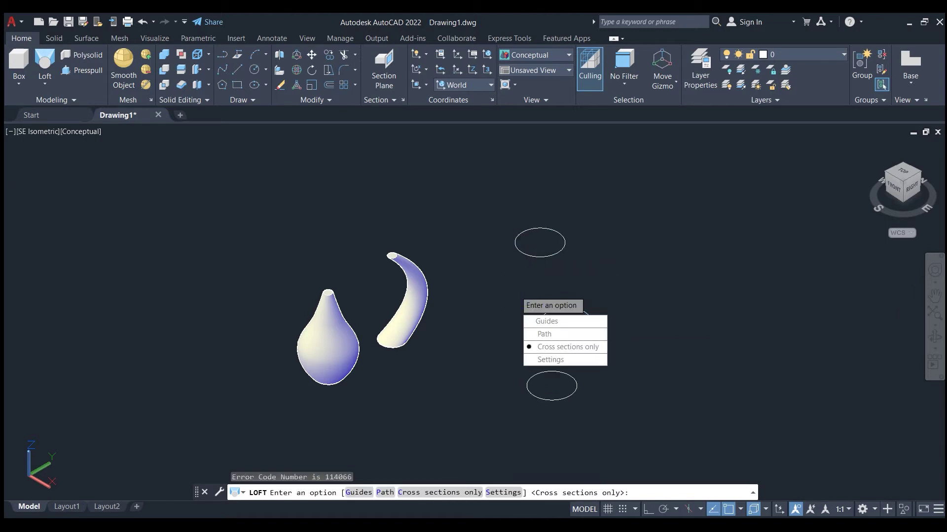
pyautogui.press('Return')
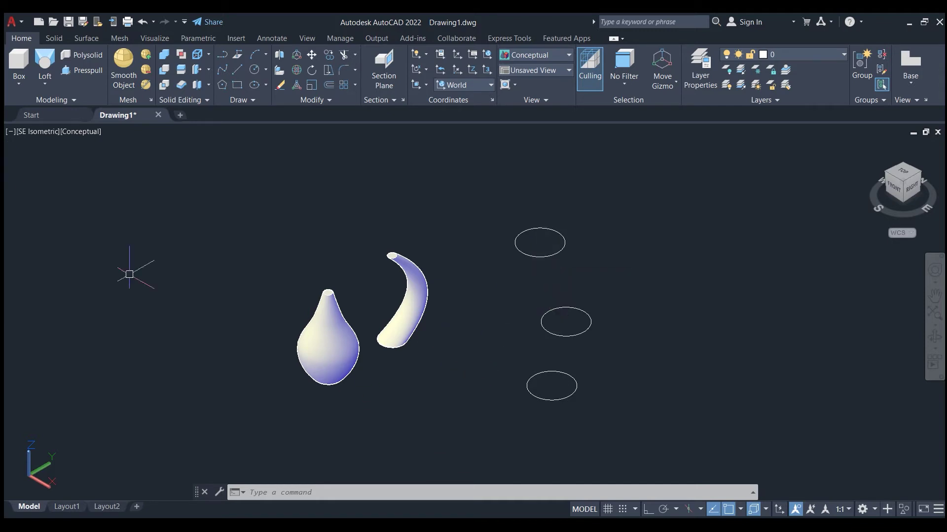
pyautogui.click(934, 336)
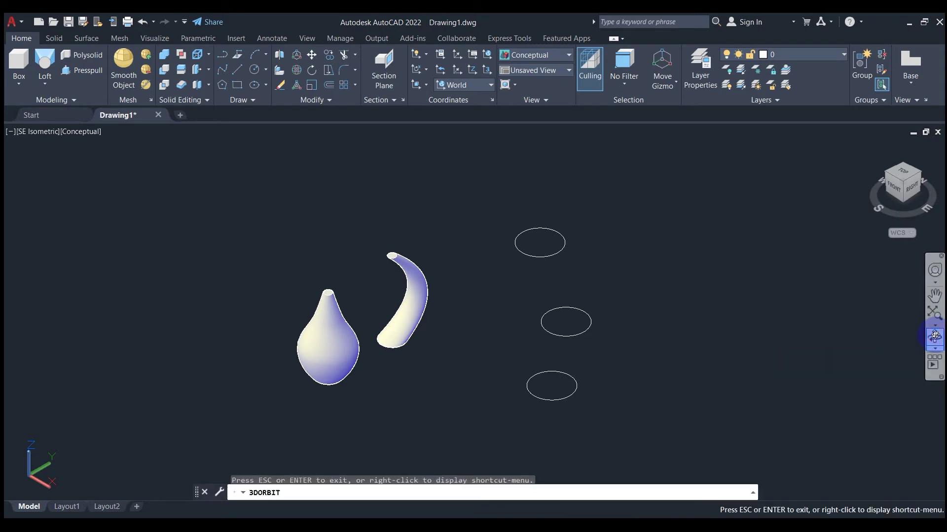
# Orbit to a front-right view, revealing the three new circles lie flat.
pyautogui.moveTo(603, 318)
pyautogui.mouseDown()
pyautogui.moveTo(645, 263)
pyautogui.moveTo(680, 281)
pyautogui.moveTo(702, 310)
pyautogui.moveTo(602, 362)
pyautogui.moveTo(685, 324)
pyautogui.moveTo(649, 308)
pyautogui.moveTo(548, 308)
pyautogui.moveTo(603, 320)
pyautogui.moveTo(600, 328)
pyautogui.mouseUp()
pyautogui.rightClick(585, 330)
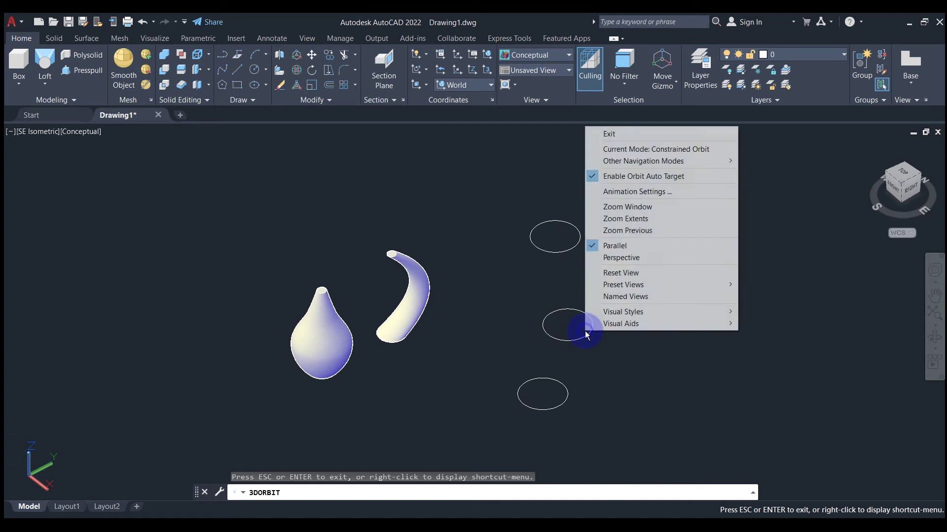
pyautogui.click(607, 132)
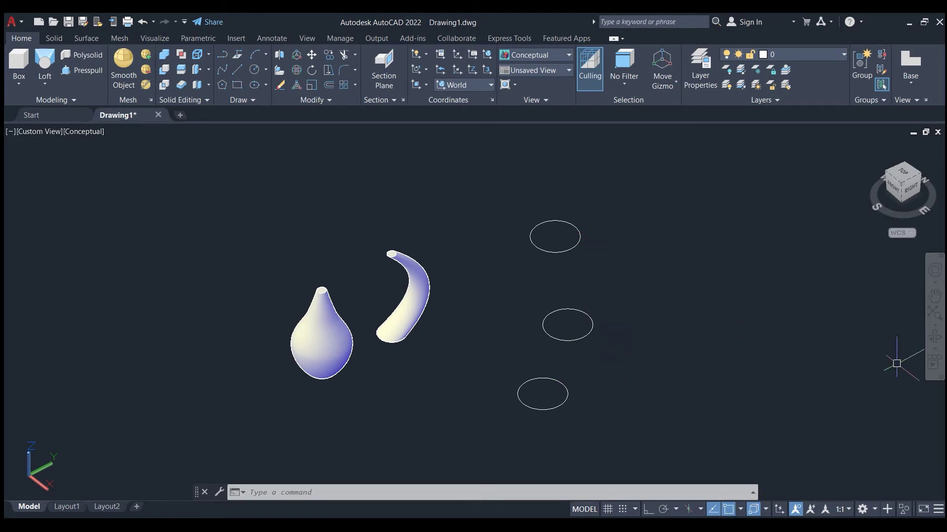
pyautogui.click(925, 335)
pyautogui.moveTo(708, 380)
pyautogui.mouseDown()
pyautogui.moveTo(668, 347)
pyautogui.moveTo(676, 338)
pyautogui.moveTo(628, 347)
pyautogui.moveTo(582, 331)
pyautogui.moveTo(571, 379)
pyautogui.mouseUp()
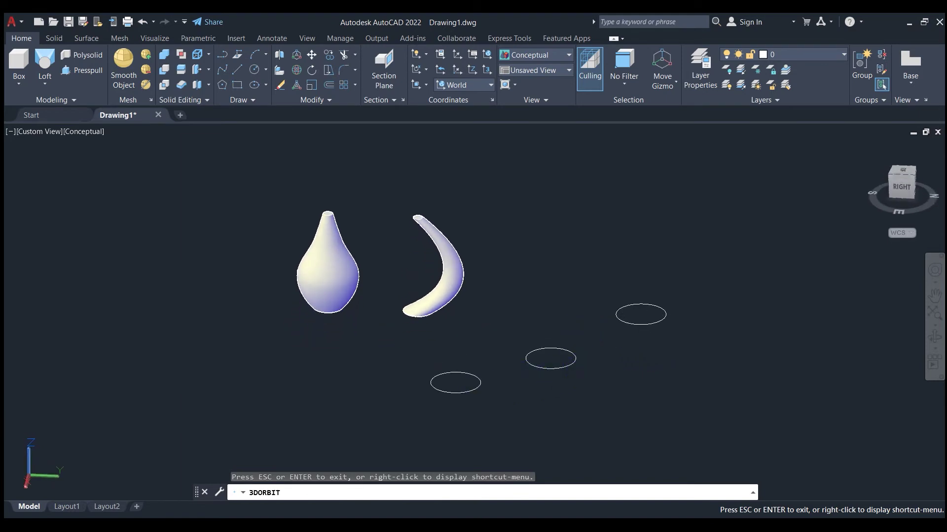
# With Ortho on, lift the middle circle and the right circle straight up along the gizmo Z axis.
pyautogui.press('Escape')
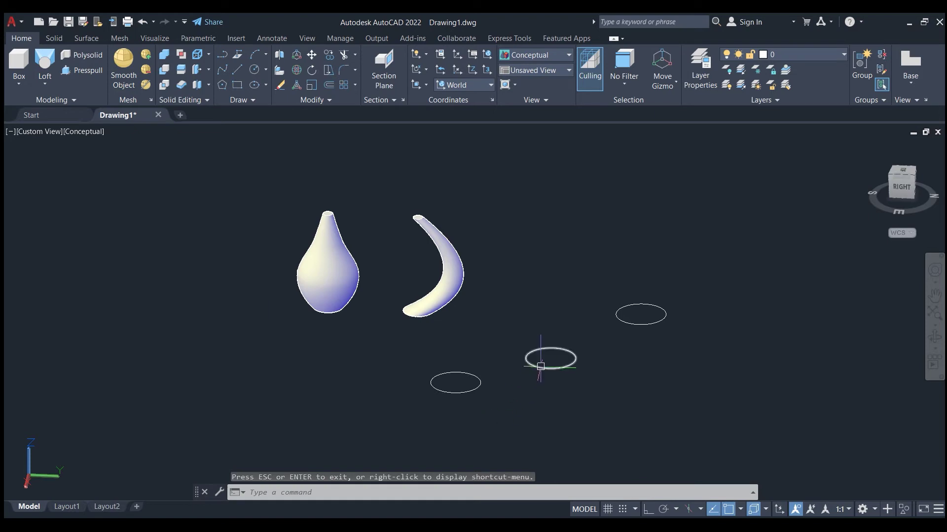
pyautogui.click(648, 511)
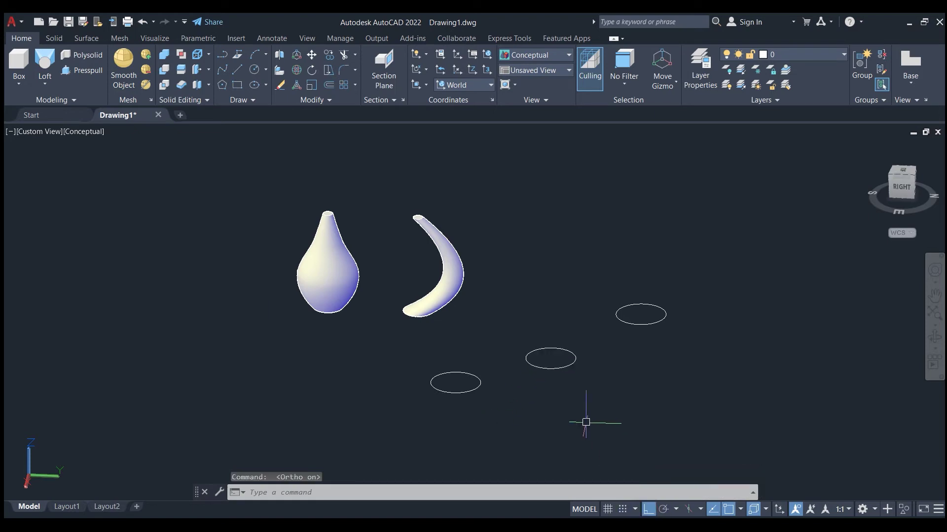
pyautogui.click(559, 368)
pyautogui.click(552, 311)
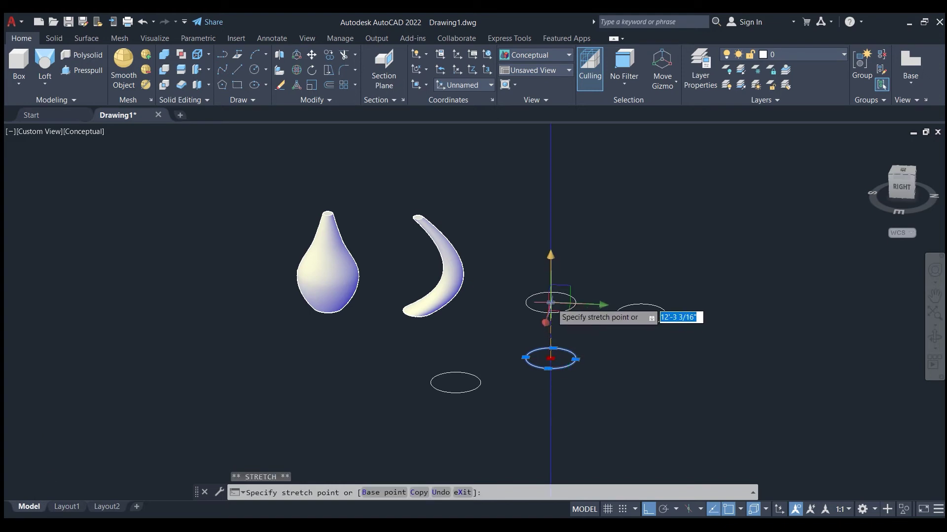
pyautogui.click(551, 302)
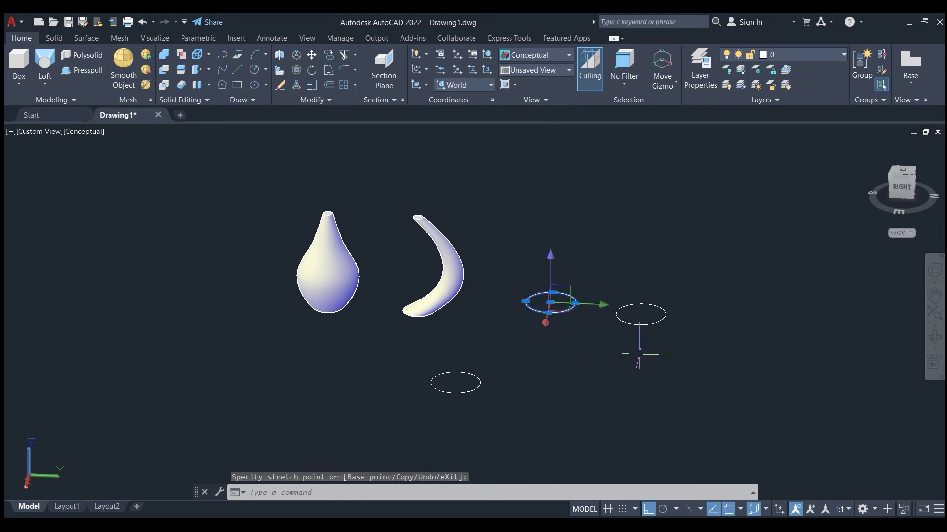
pyautogui.press('Escape')
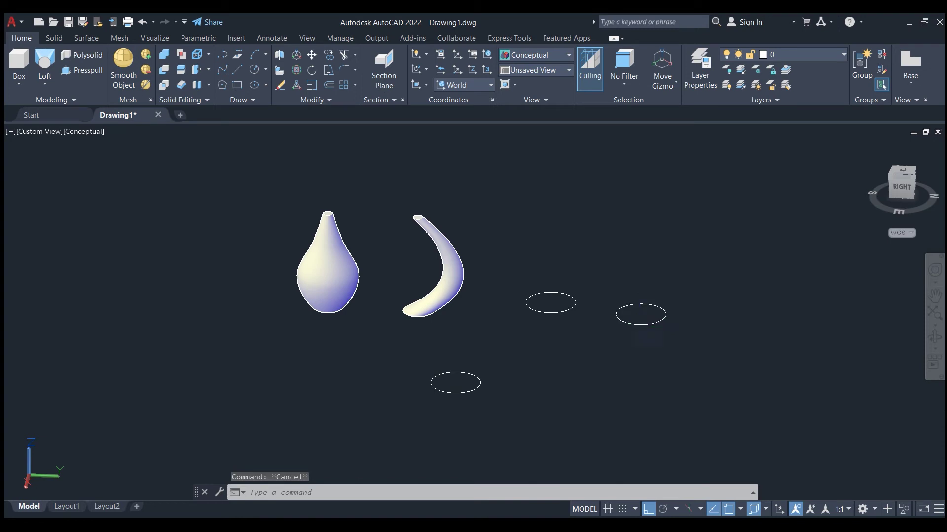
pyautogui.click(640, 325)
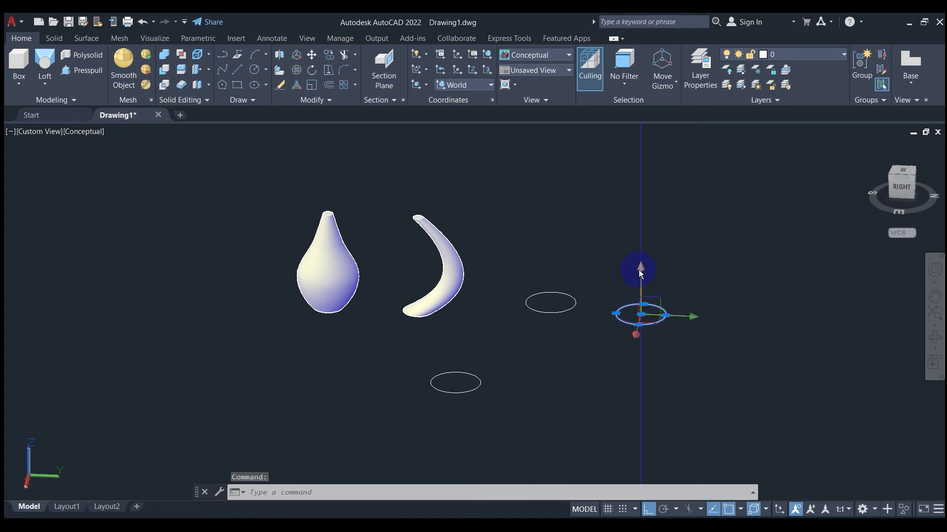
pyautogui.click(641, 315)
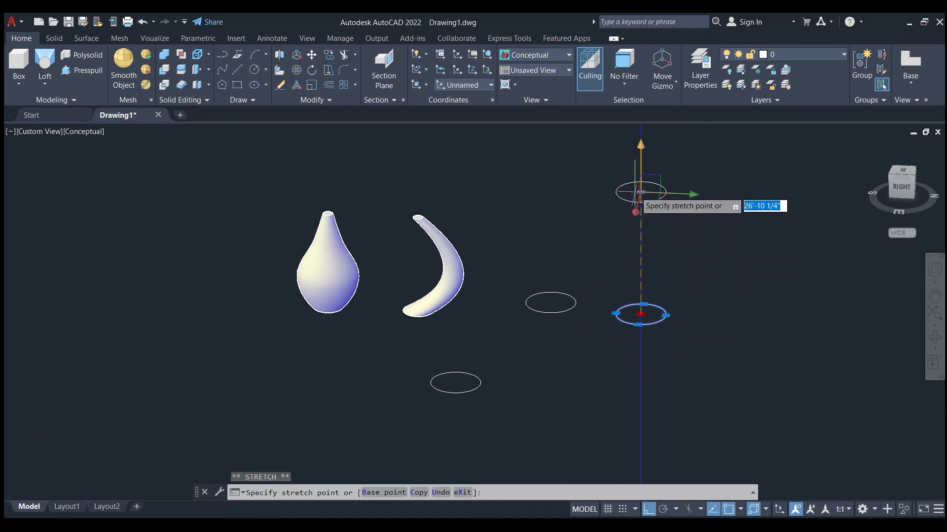
pyautogui.press('Escape')
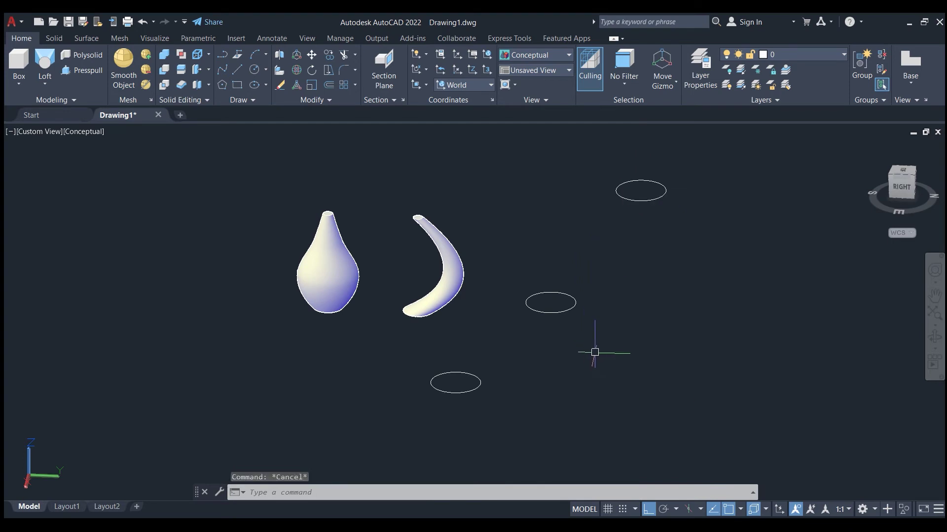
# Orbit the model round to a front view.
pyautogui.click(934, 338)
pyautogui.moveTo(533, 396); pyautogui.dragTo(698, 402)
pyautogui.rightClick(465, 405)
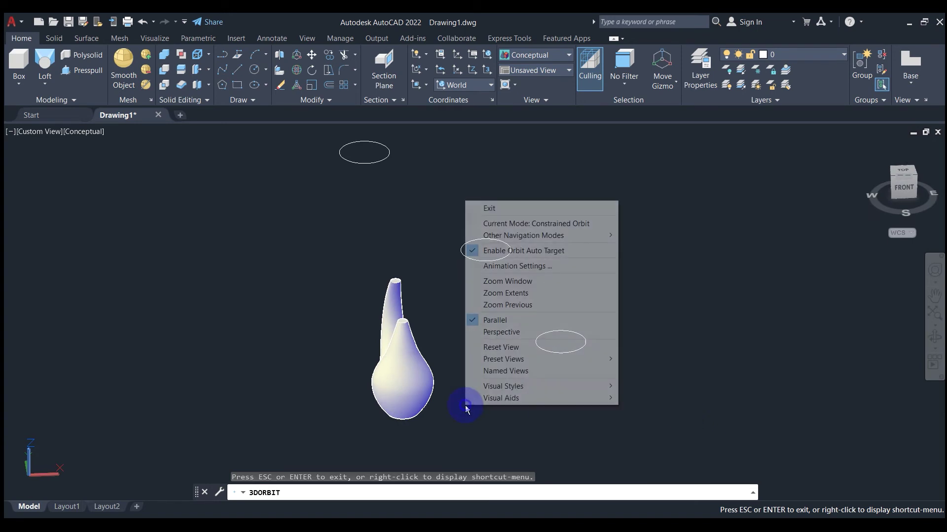
# Loft the lowest, middle and top ellipses, using Cross sections only, into a curved tube solid.
pyautogui.click(491, 206)
pyautogui.scroll(-2, 399, 326)
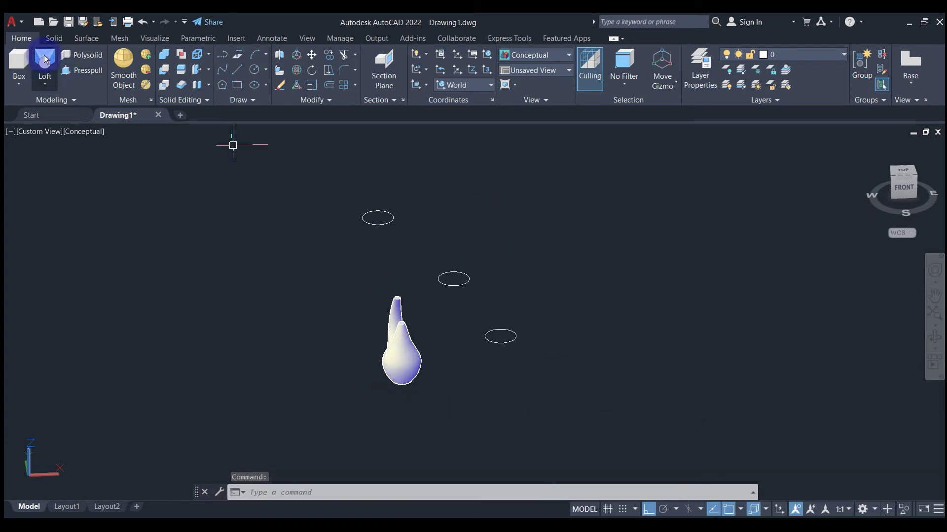
pyautogui.click(44, 54)
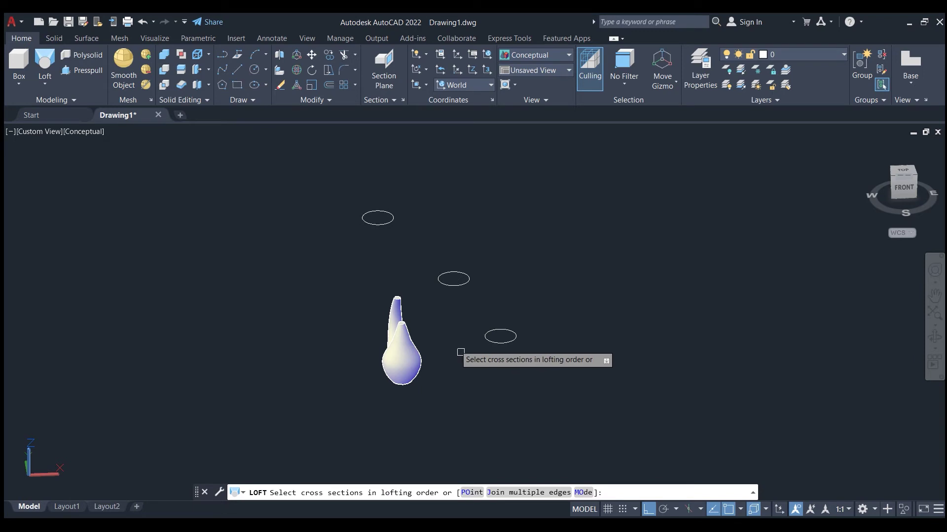
pyautogui.click(501, 330)
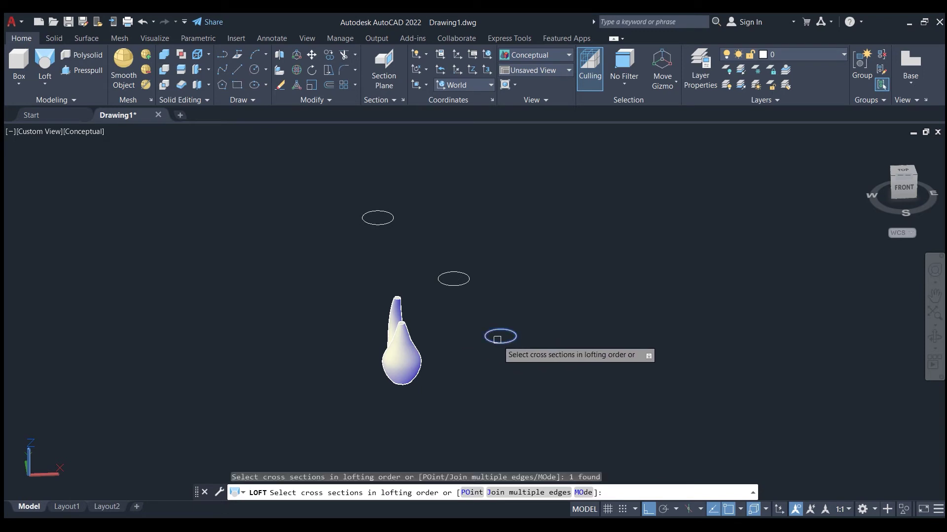
pyautogui.click(458, 278)
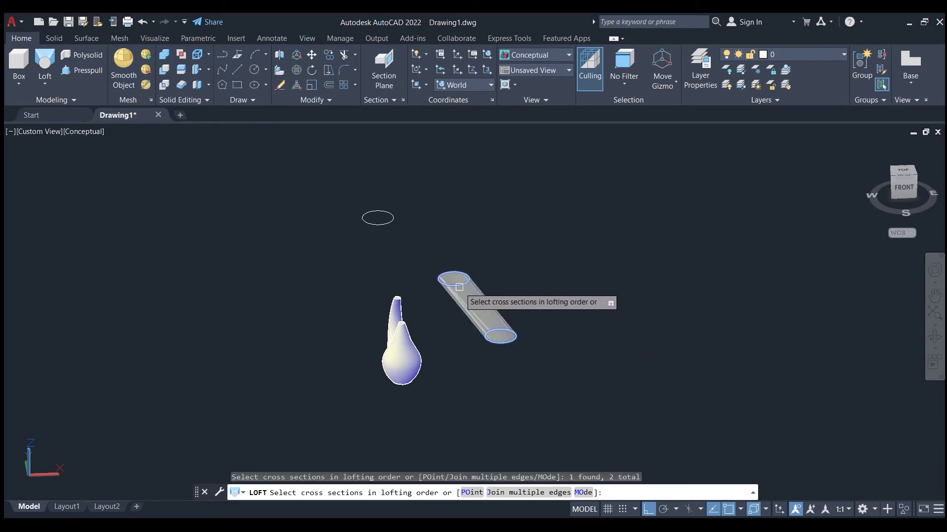
pyautogui.click(385, 224)
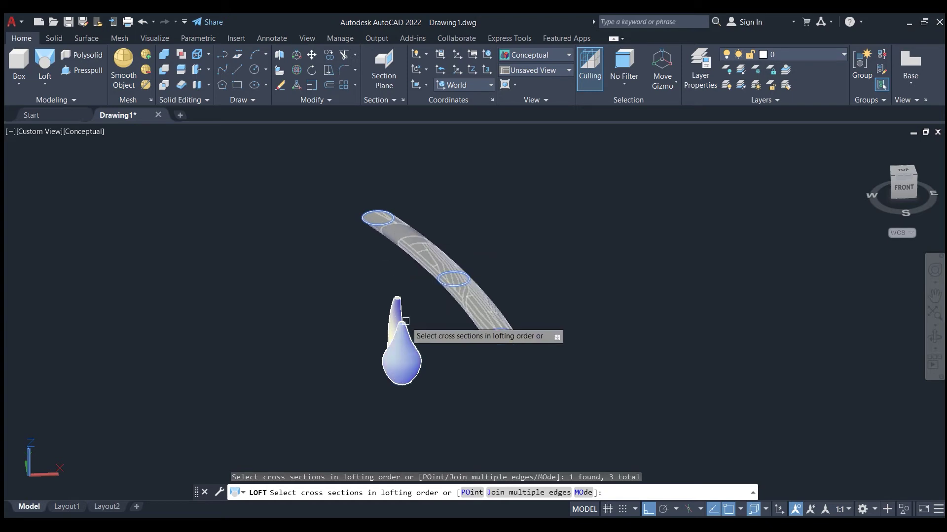
pyautogui.rightClick(430, 336)
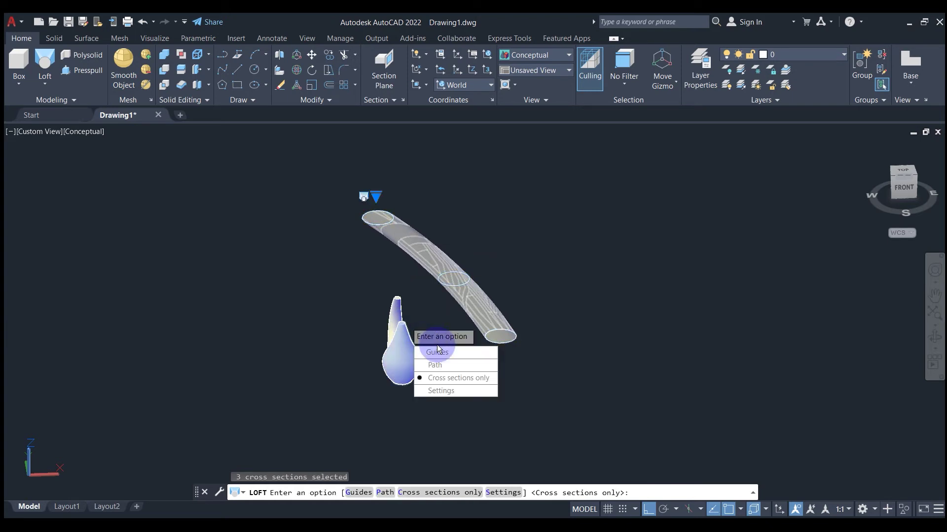
pyautogui.press('Return')
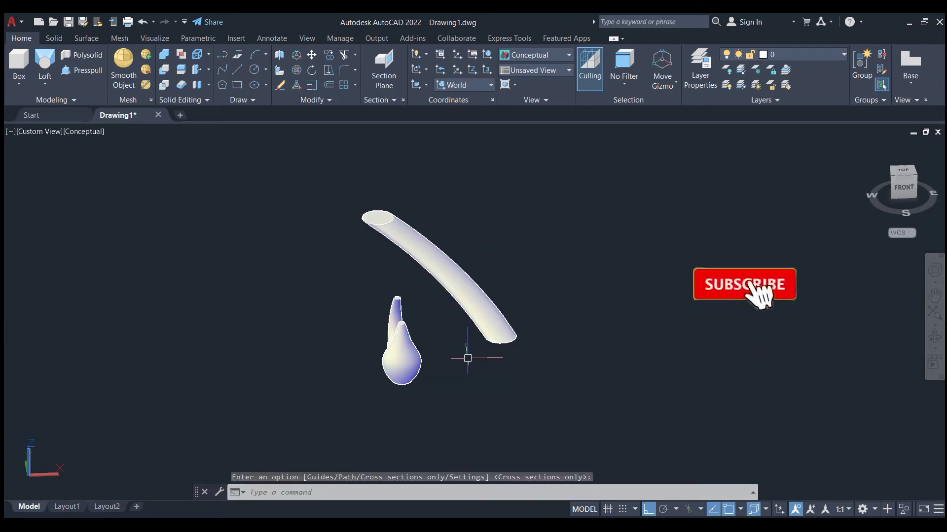
pyautogui.click(935, 338)
# Orbit and zoom out, then switch to the SE Isometric view.
pyautogui.moveTo(538, 355)
pyautogui.mouseDown()
pyautogui.moveTo(440, 284)
pyautogui.moveTo(656, 353)
pyautogui.moveTo(680, 384)
pyautogui.moveTo(567, 374)
pyautogui.moveTo(480, 393)
pyautogui.moveTo(533, 412)
pyautogui.moveTo(511, 408)
pyautogui.moveTo(558, 388)
pyautogui.mouseUp()
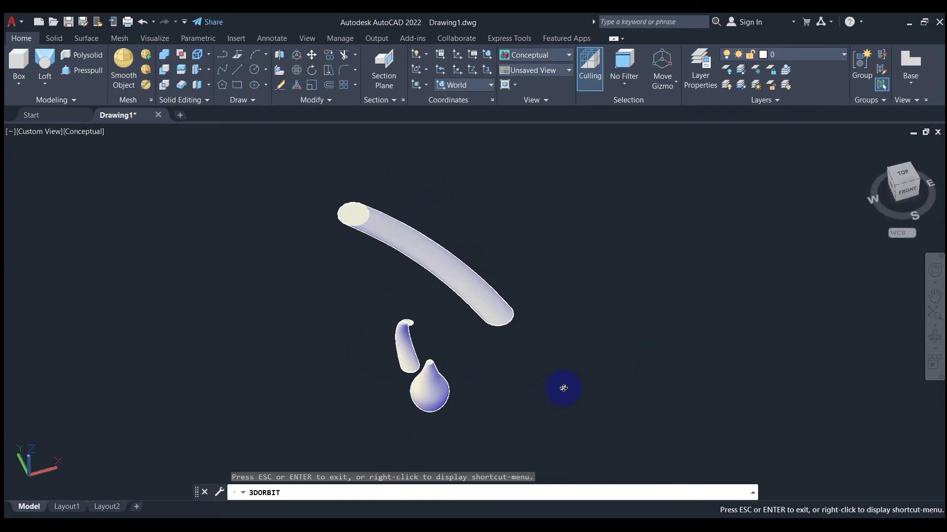
pyautogui.press('Escape')
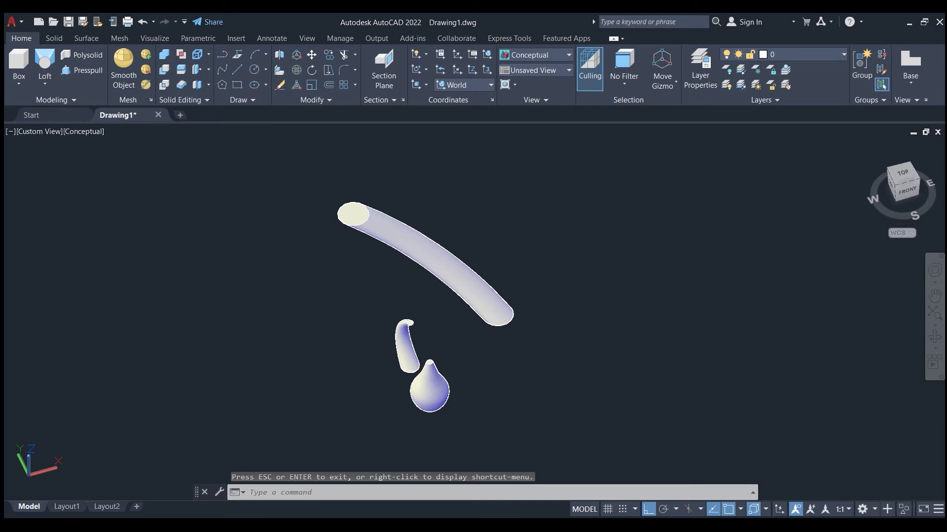
pyautogui.scroll(-2, 338, 380)
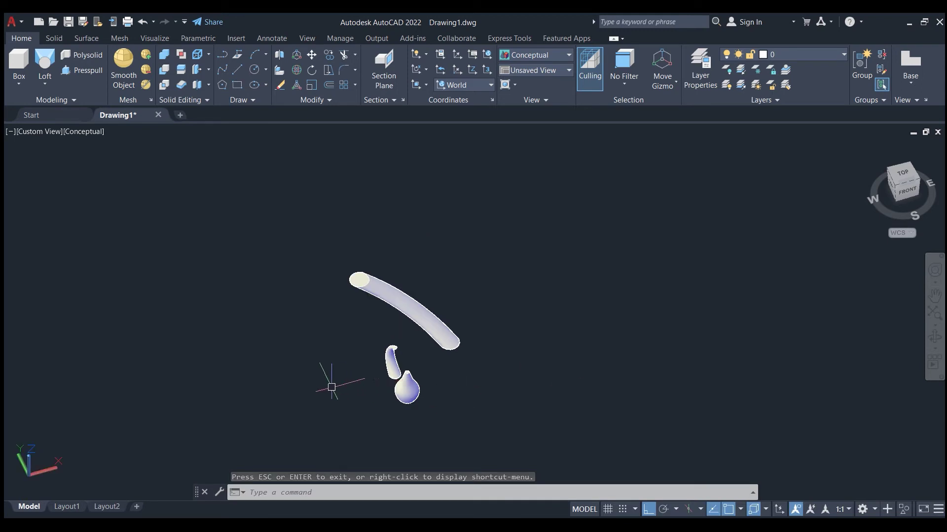
pyautogui.scroll(-2, 342, 408)
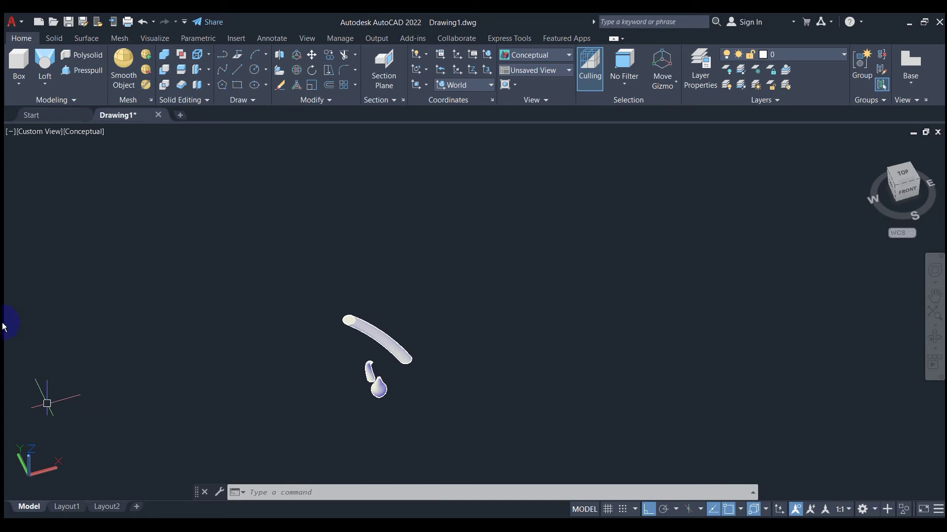
pyautogui.click(22, 131)
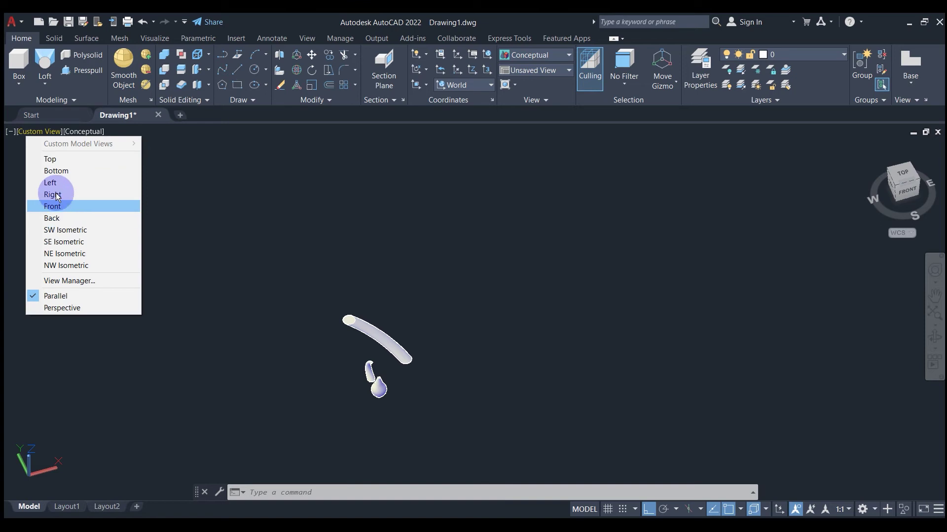
pyautogui.click(64, 242)
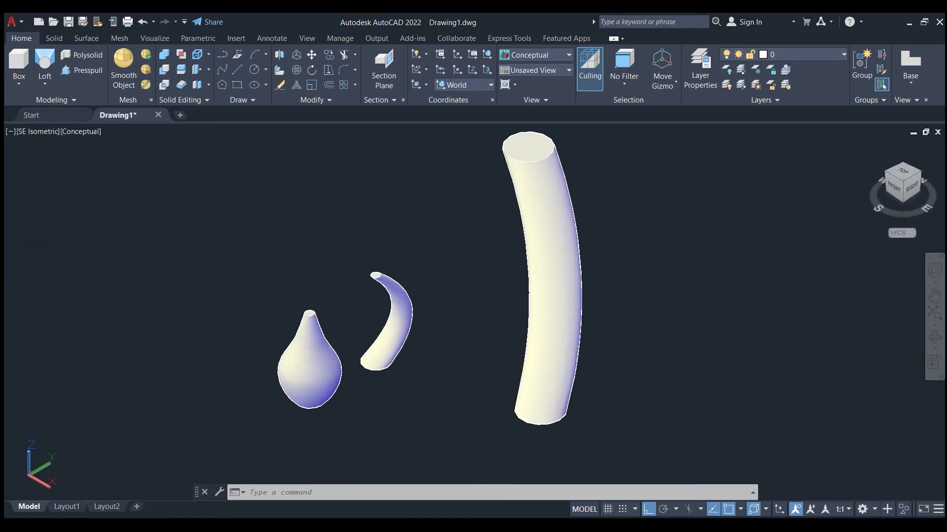
# Set the UCS to Front instead of World.
pyautogui.scroll(-4, 12, 405)
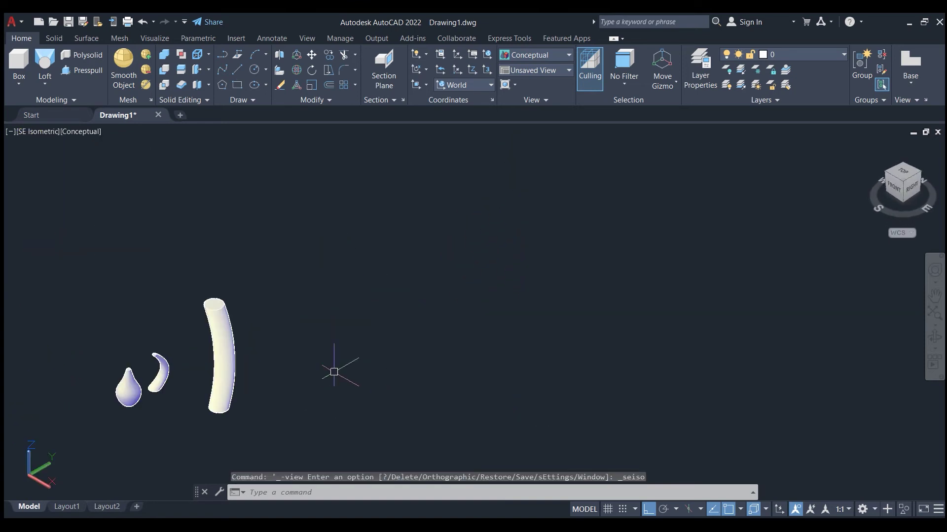
pyautogui.scroll(2, 305, 394)
pyautogui.scroll(2, 290, 412)
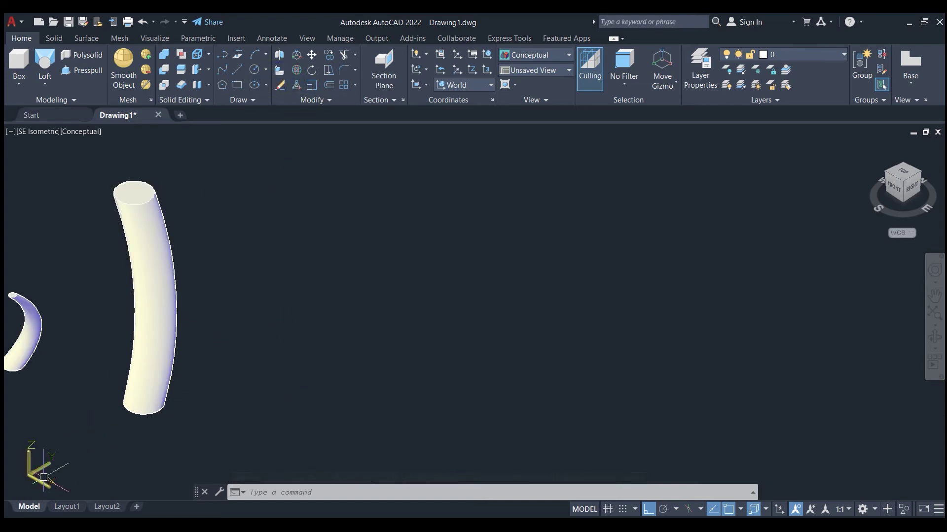
pyautogui.click(487, 70)
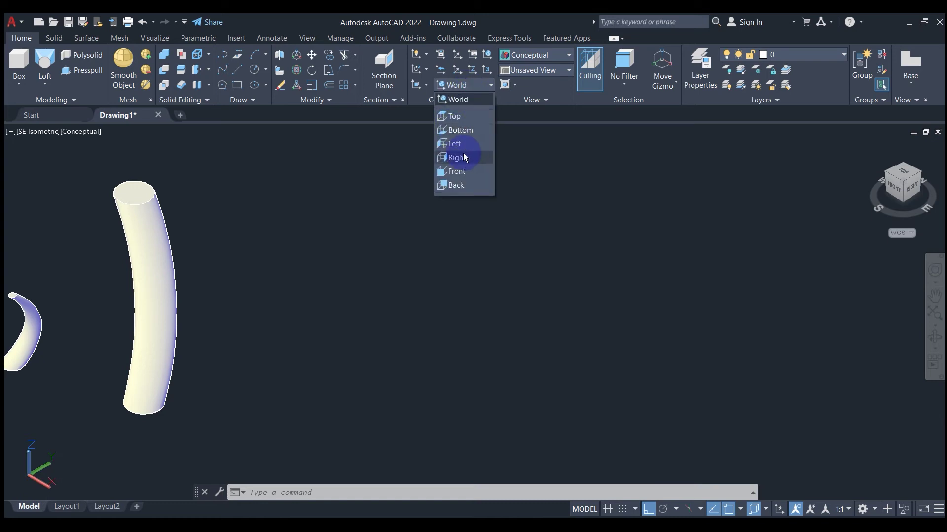
pyautogui.click(456, 172)
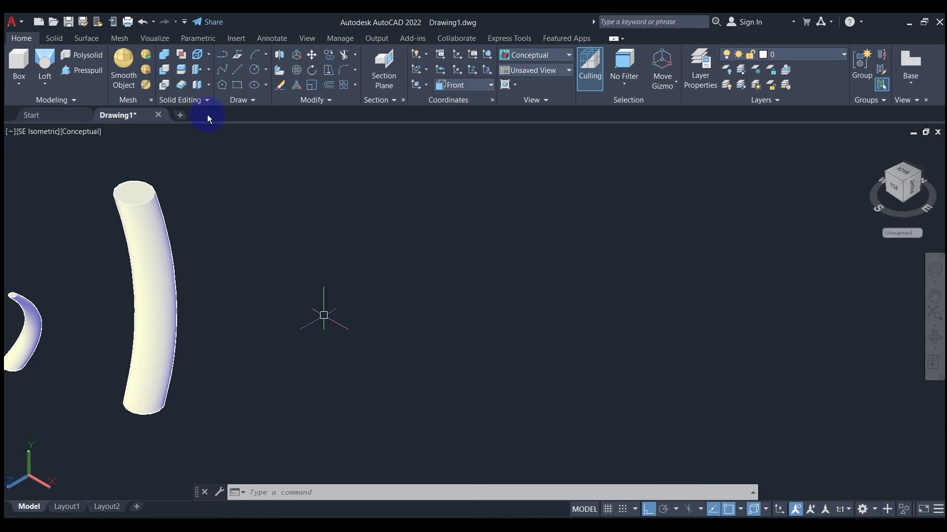
# Draw small, medium and large circles on the Front plane to the right of the tube.
pyautogui.click(254, 70)
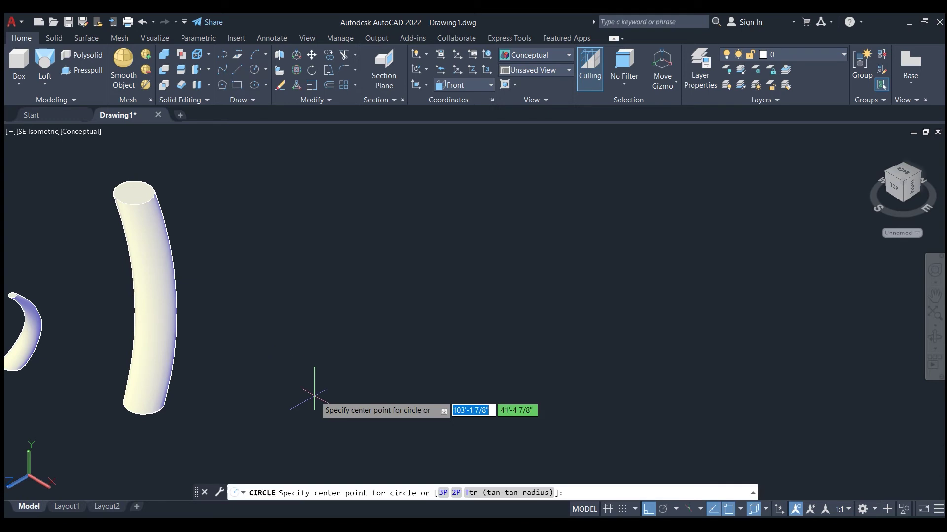
pyautogui.click(310, 380)
pyautogui.click(318, 400)
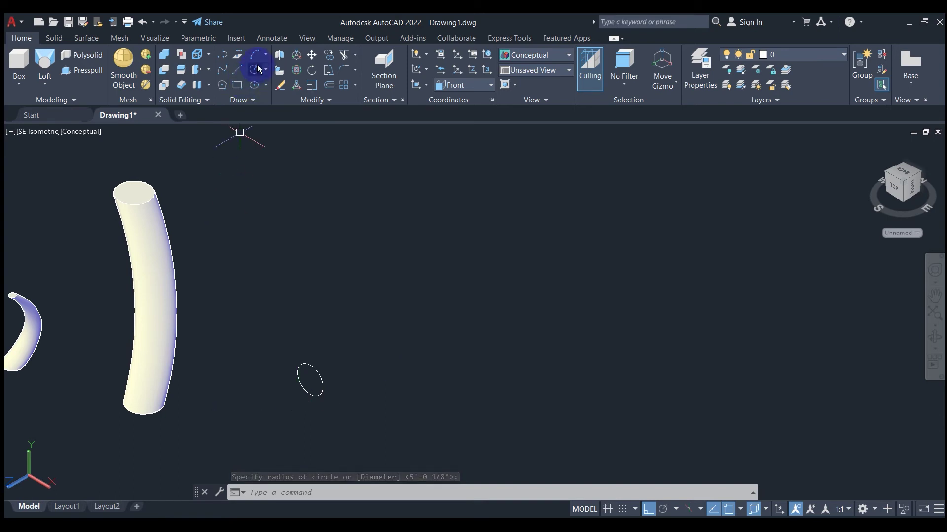
pyautogui.click(460, 336)
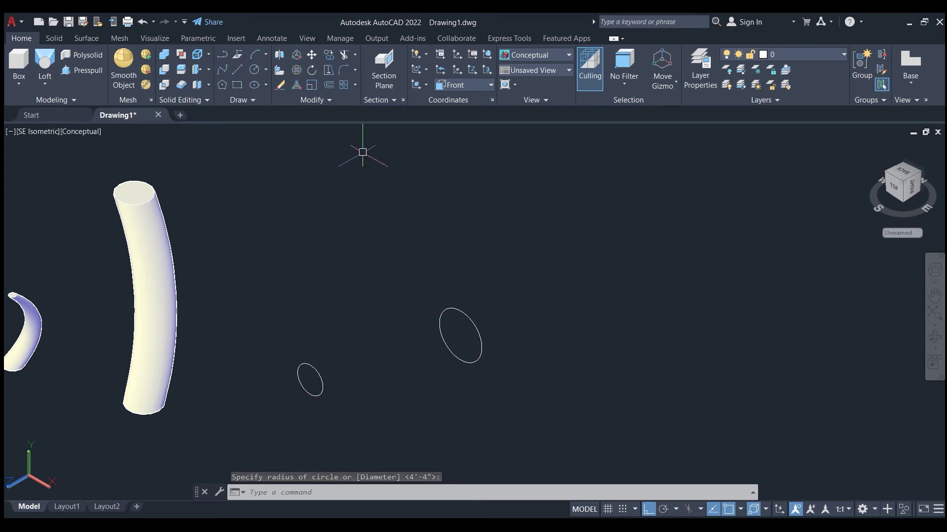
pyautogui.click(254, 69)
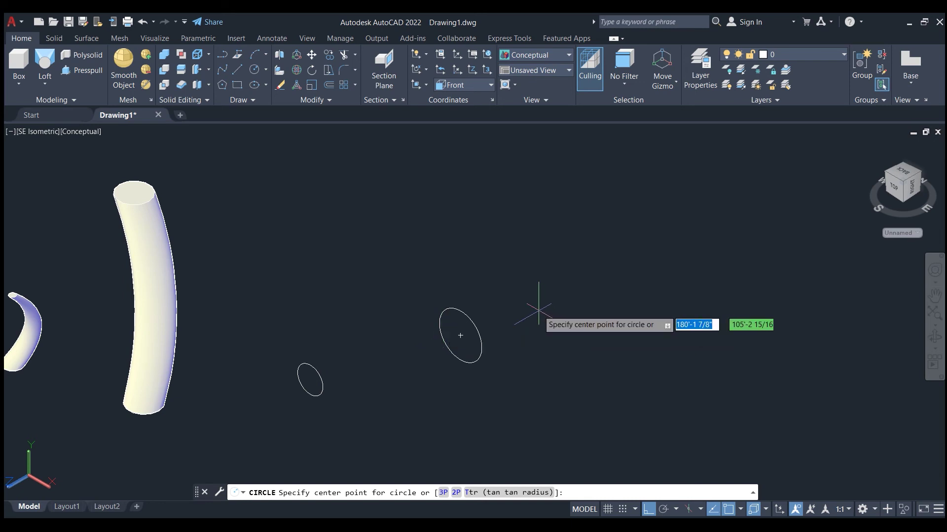
pyautogui.click(581, 288)
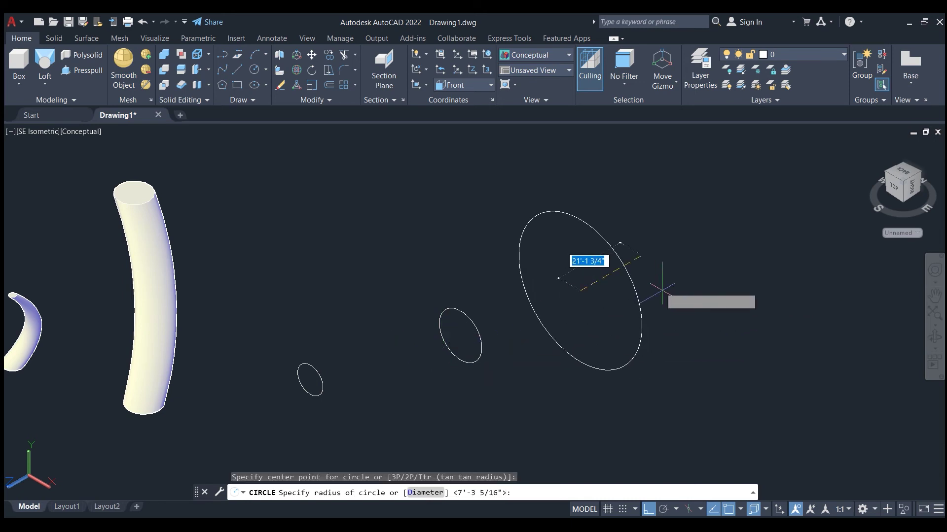
pyautogui.click(651, 295)
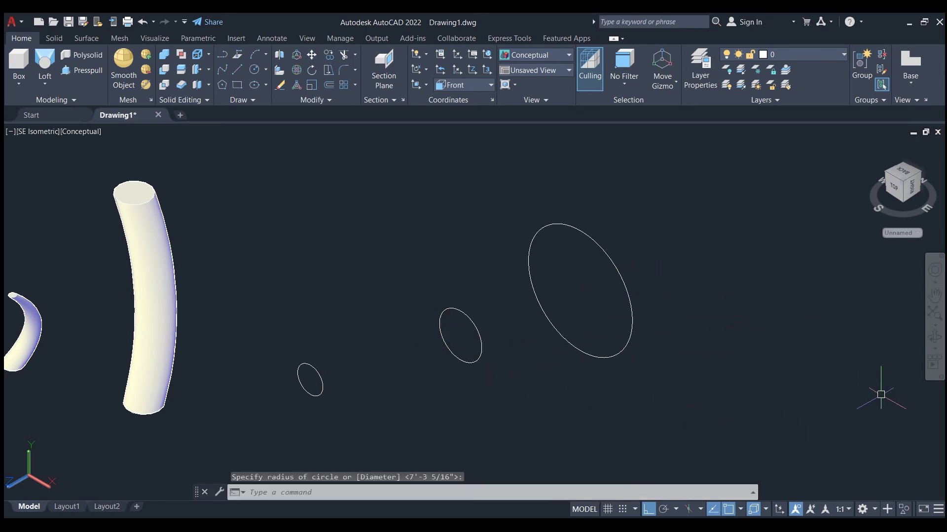
pyautogui.click(904, 340)
pyautogui.moveTo(645, 348)
pyautogui.mouseDown()
pyautogui.moveTo(596, 372)
pyautogui.moveTo(641, 368)
pyautogui.mouseUp()
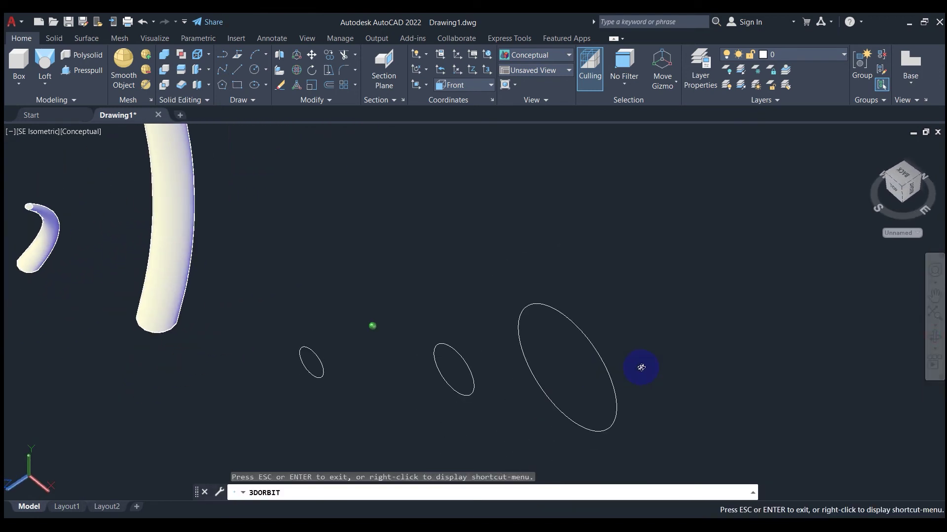
# Push the medium and large circles farther back along one gizmo axis to stagger them.
pyautogui.press('Escape')
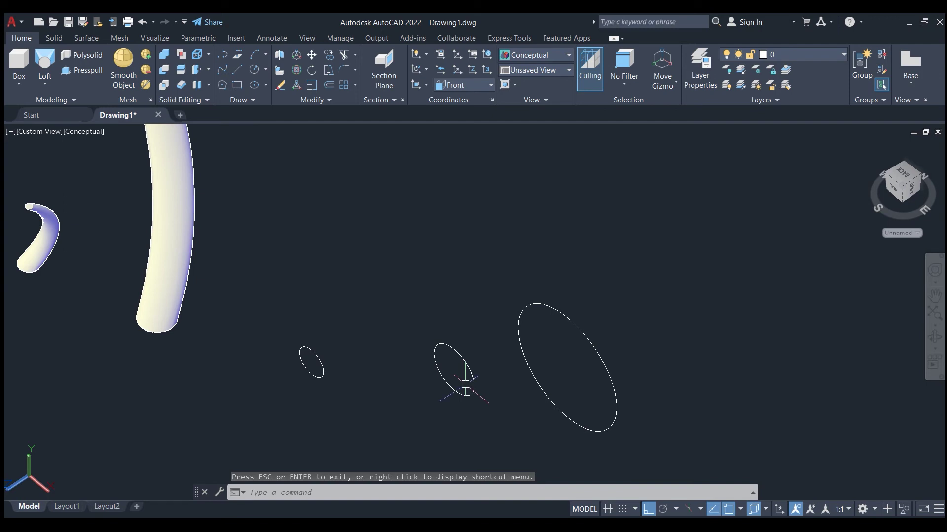
pyautogui.click(448, 350)
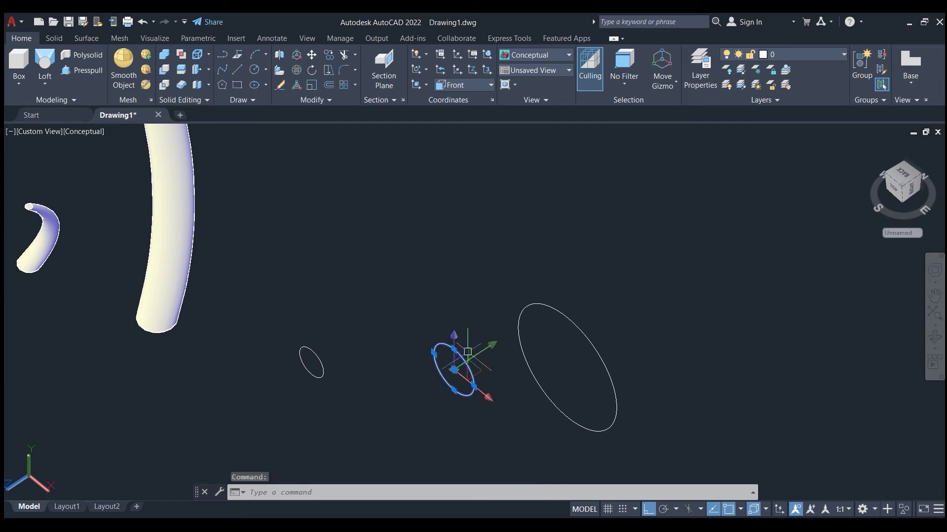
pyautogui.click(492, 346)
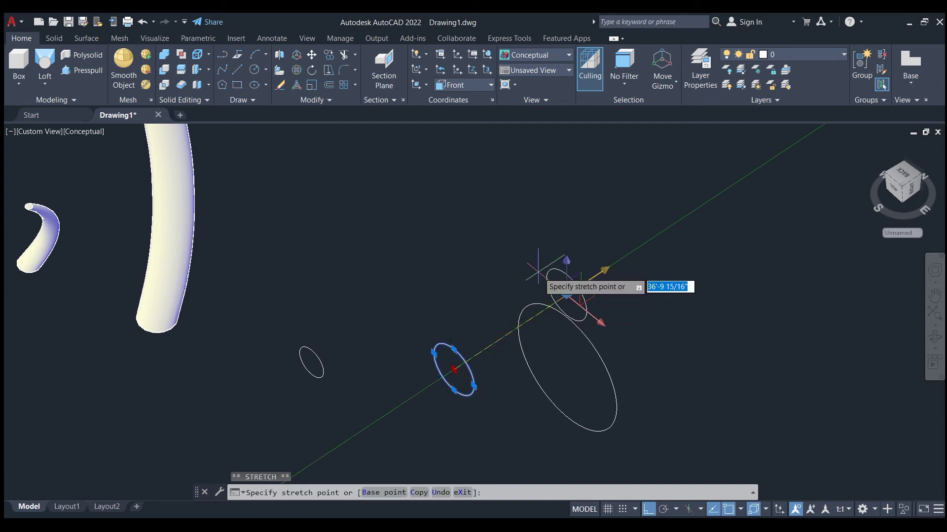
pyautogui.click(542, 267)
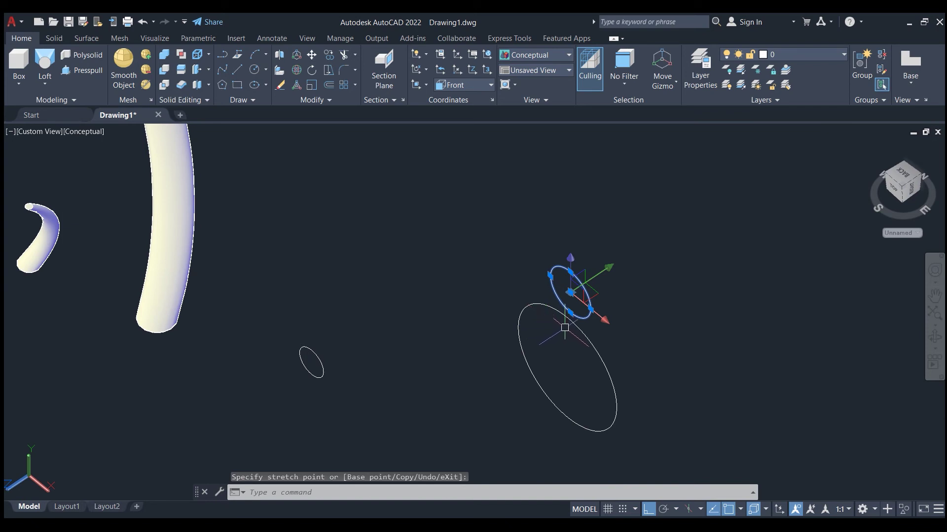
pyautogui.press('Escape')
pyautogui.click(584, 334)
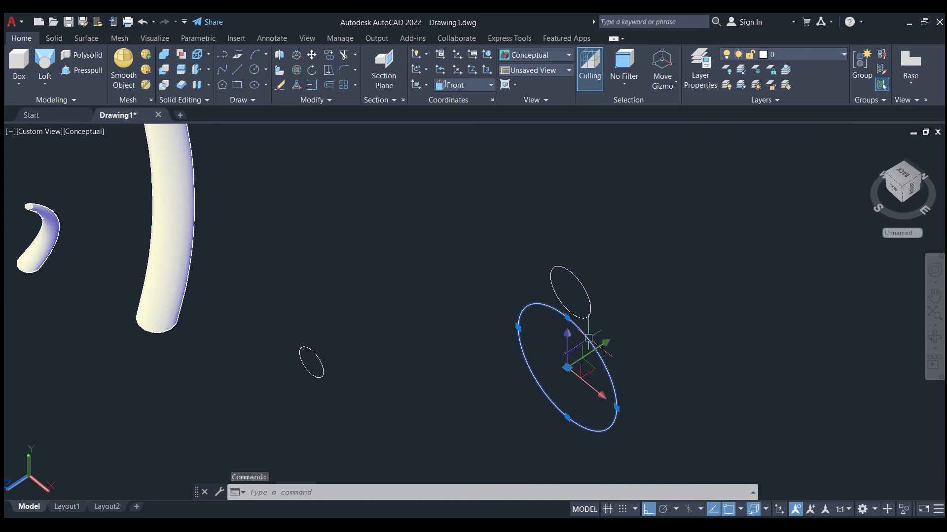
pyautogui.click(605, 341)
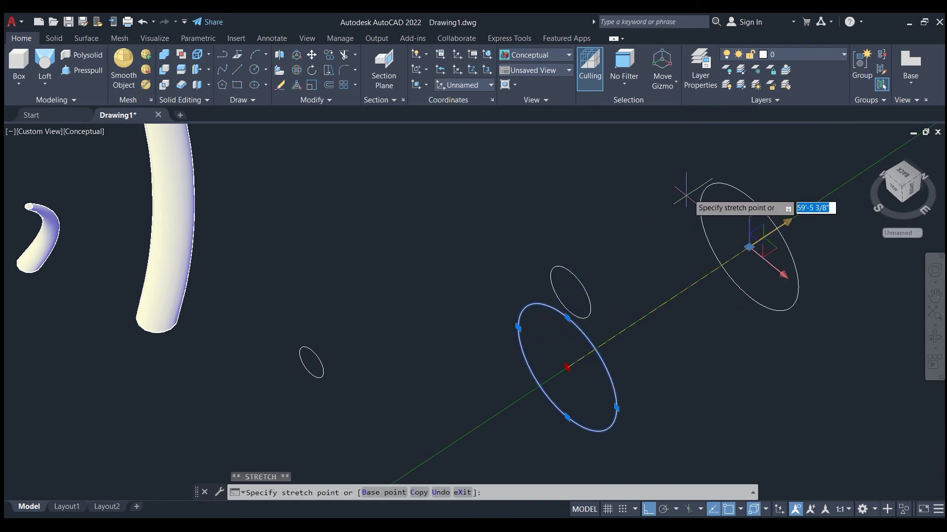
pyautogui.click(735, 212)
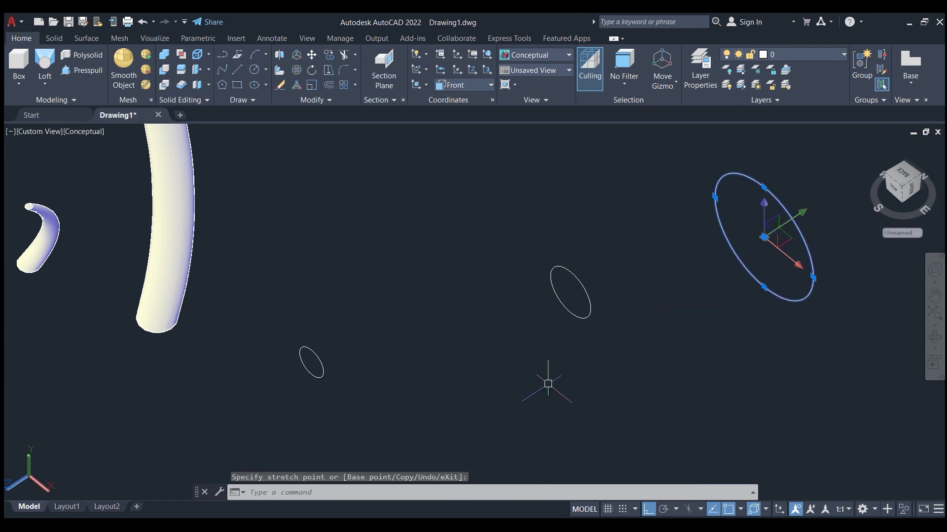
pyautogui.press('Escape')
# Pick the small, medium and large circles for a loft, then cancel and undo it.
pyautogui.click(45, 64)
pyautogui.click(302, 357)
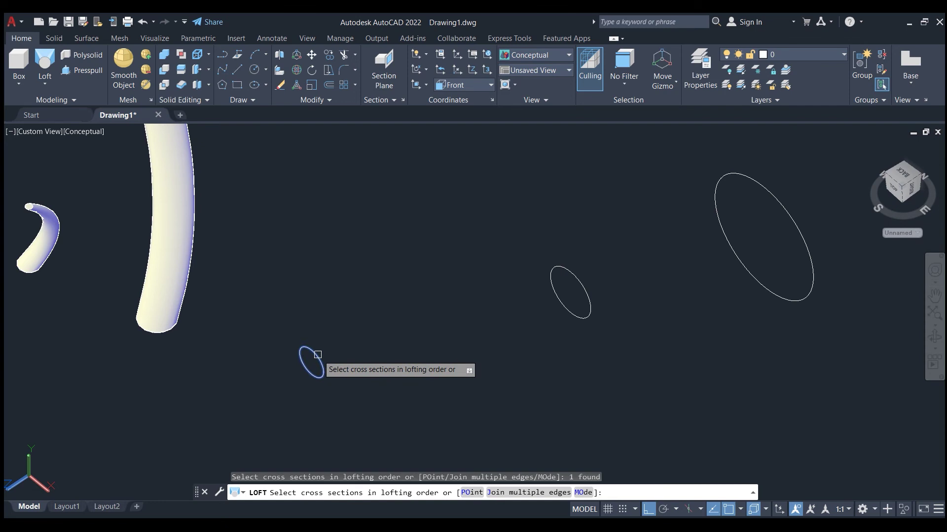
pyautogui.click(553, 285)
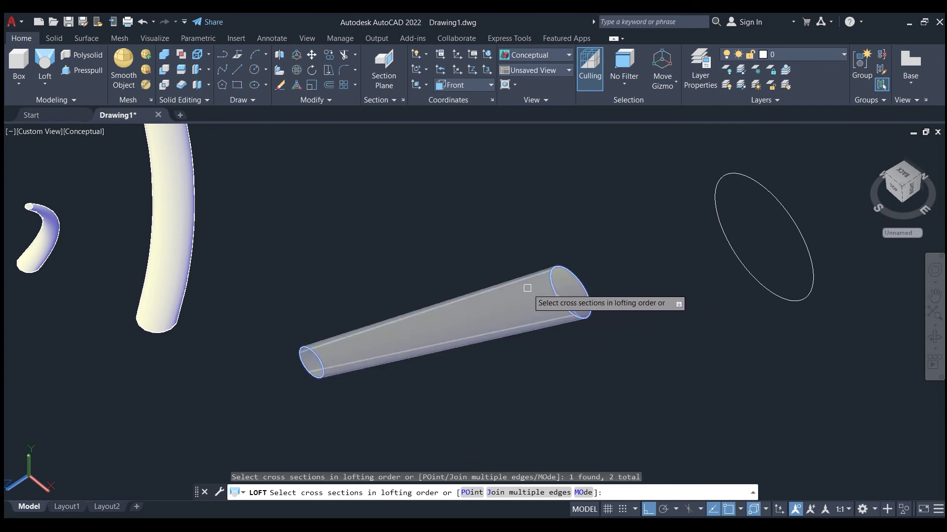
pyautogui.click(736, 255)
pyautogui.scroll(-4, 480, 382)
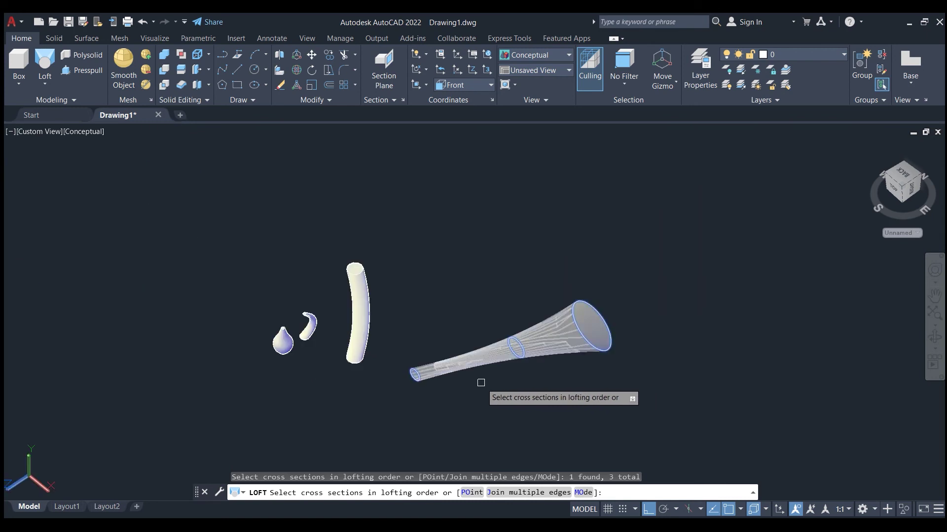
pyautogui.press('Escape')
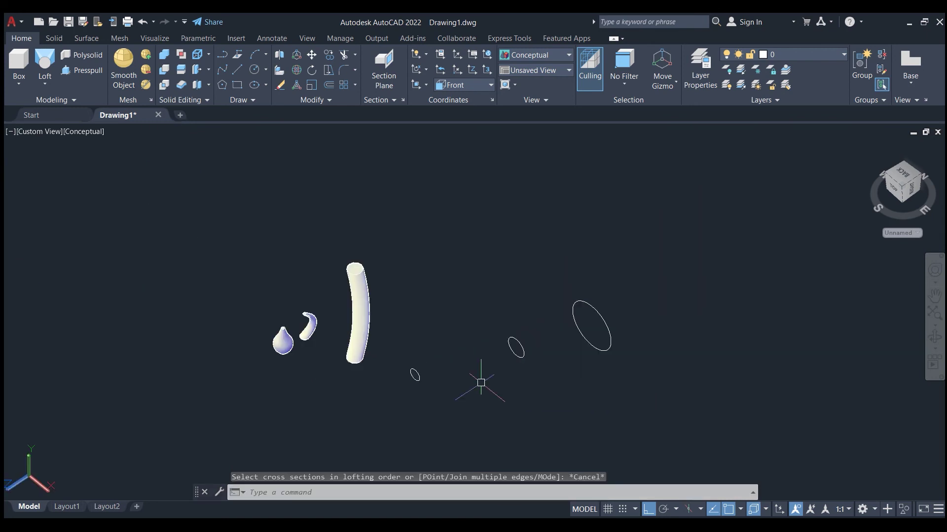
pyautogui.hotkey('ctrl', 'z')
pyautogui.hotkey('ctrl', 'z')
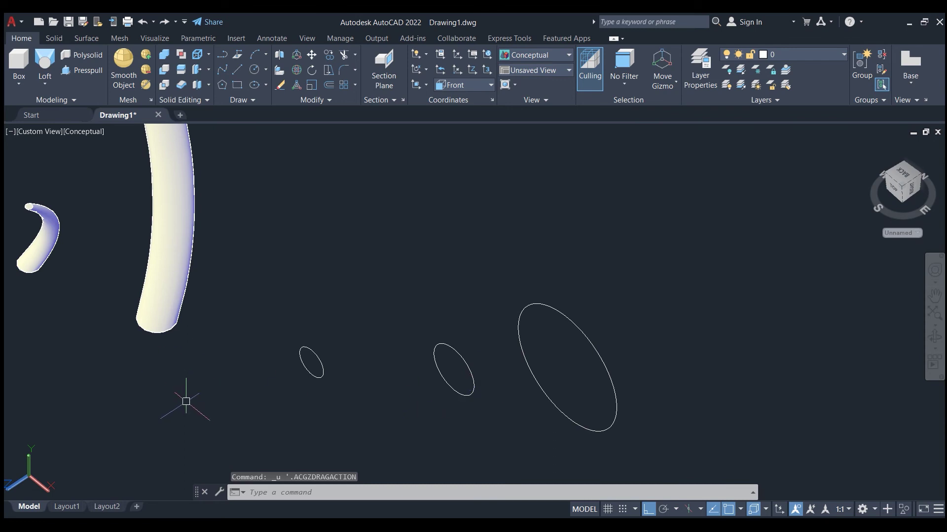
# Start another loft on the smallest and middle ellipses, then cancel it.
pyautogui.scroll(-3, 224, 369)
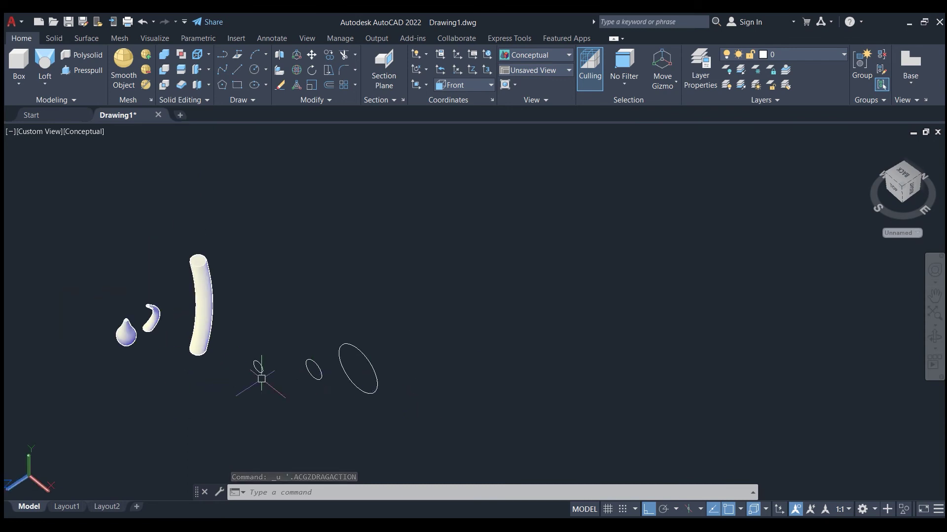
pyautogui.click(52, 57)
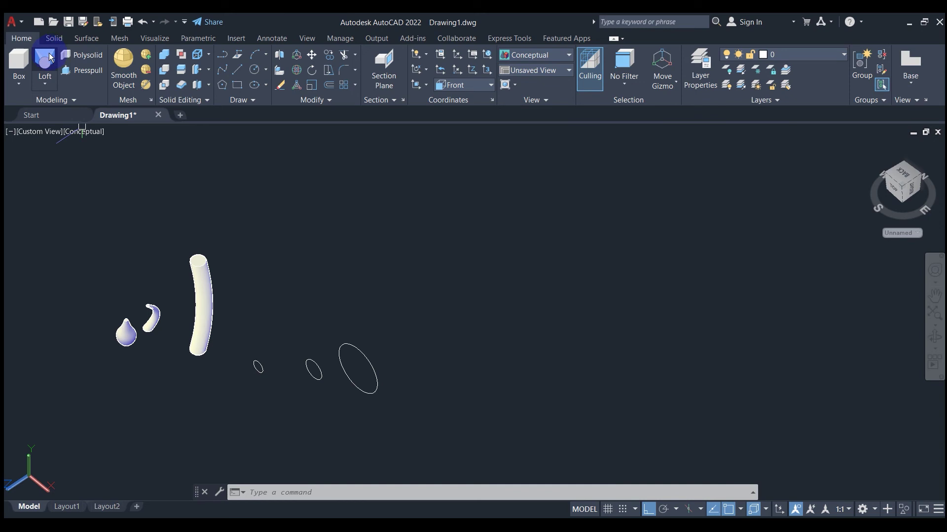
pyautogui.click(260, 371)
pyautogui.click(318, 377)
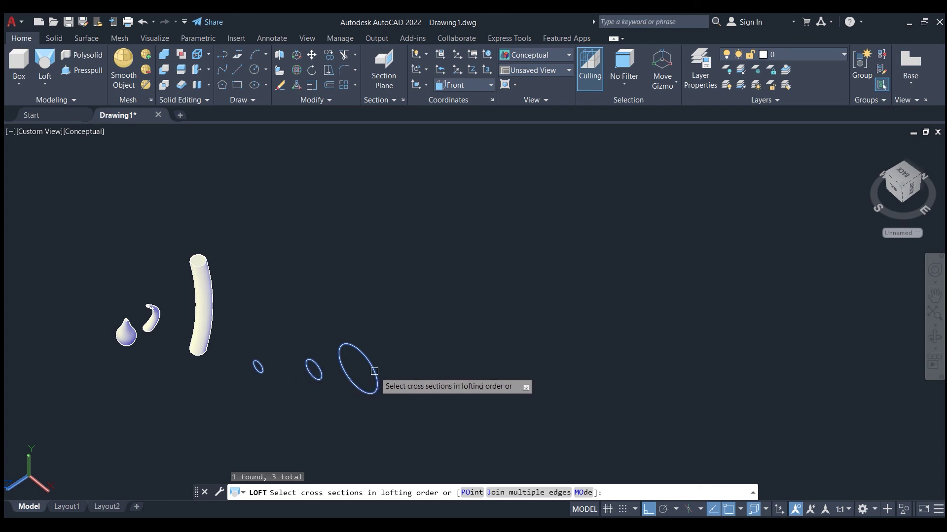
pyautogui.press('Escape')
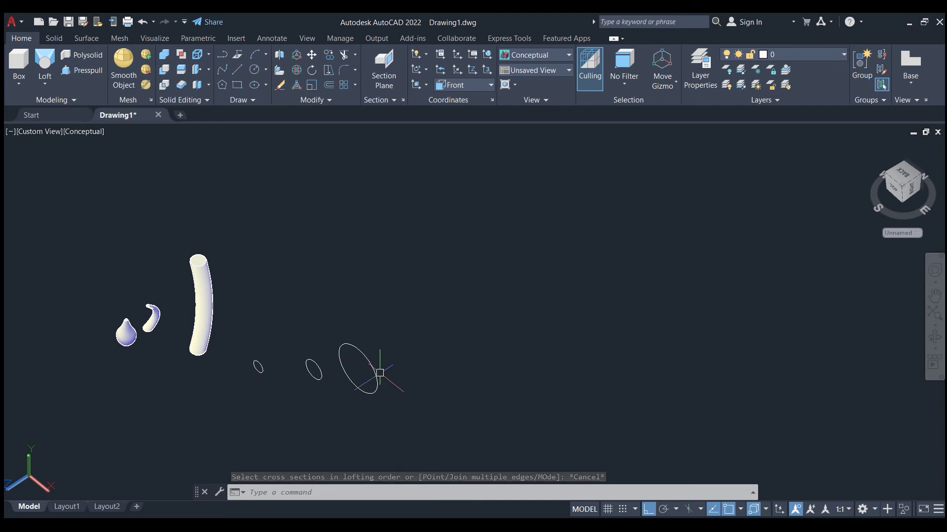
# Window-select the three ellipses and delete them.
pyautogui.click(373, 336)
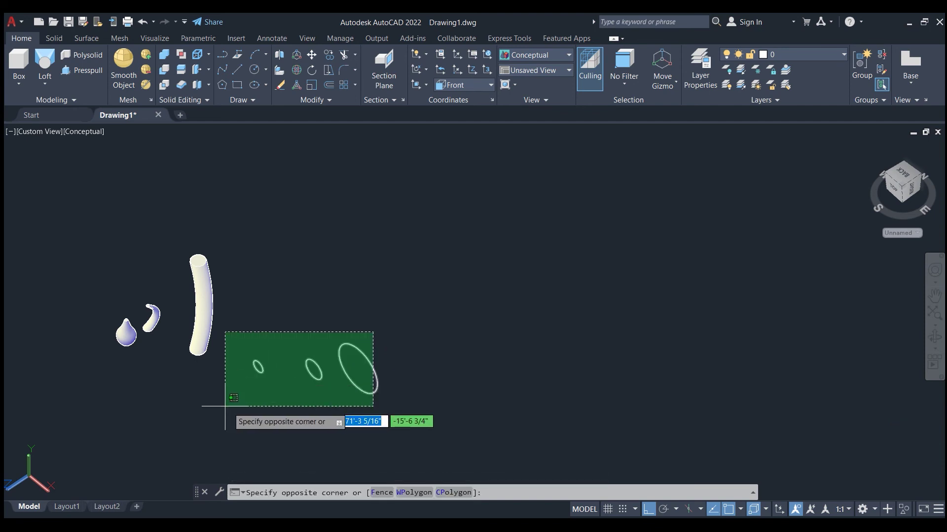
pyautogui.click(226, 422)
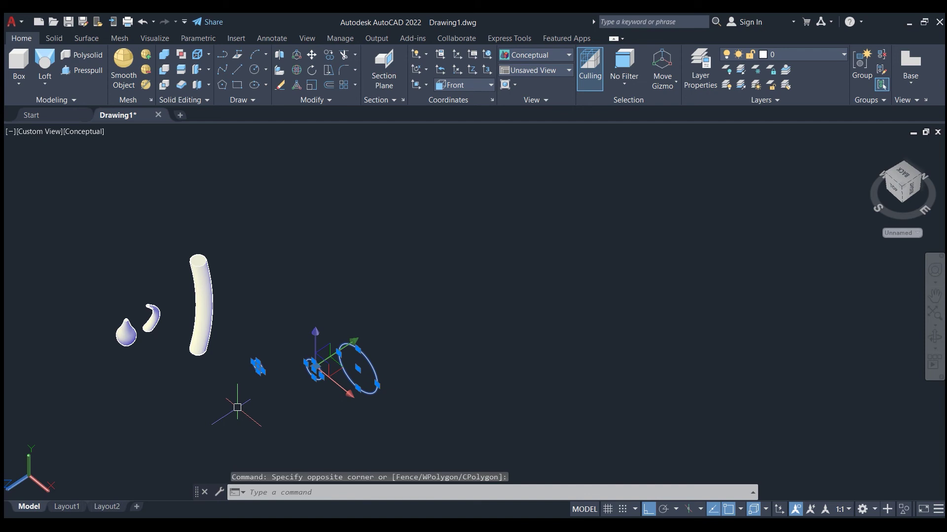
pyautogui.press('Delete')
pyautogui.scroll(2, 226, 354)
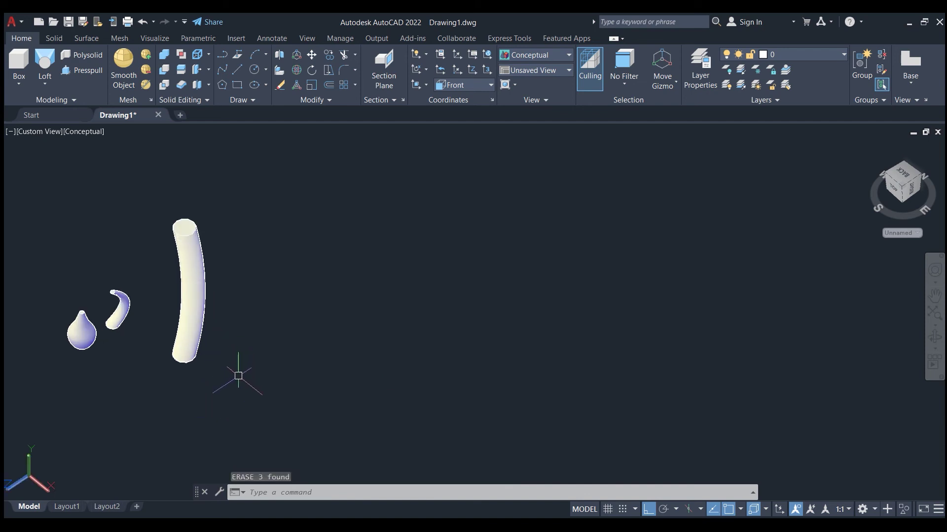
pyautogui.scroll(-2, 395, 289)
pyautogui.scroll(3, 315, 302)
# Draw a closed polyline profile of a line, an arched arc, and a vertical line back to start.
pyautogui.click(227, 59)
pyautogui.click(318, 397)
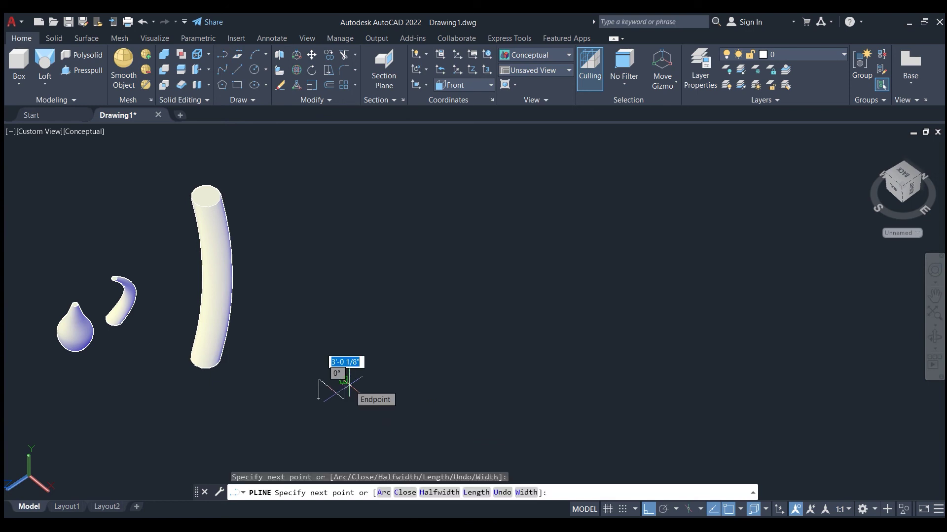
pyautogui.click(347, 382)
pyautogui.write('a')
pyautogui.press('Return')
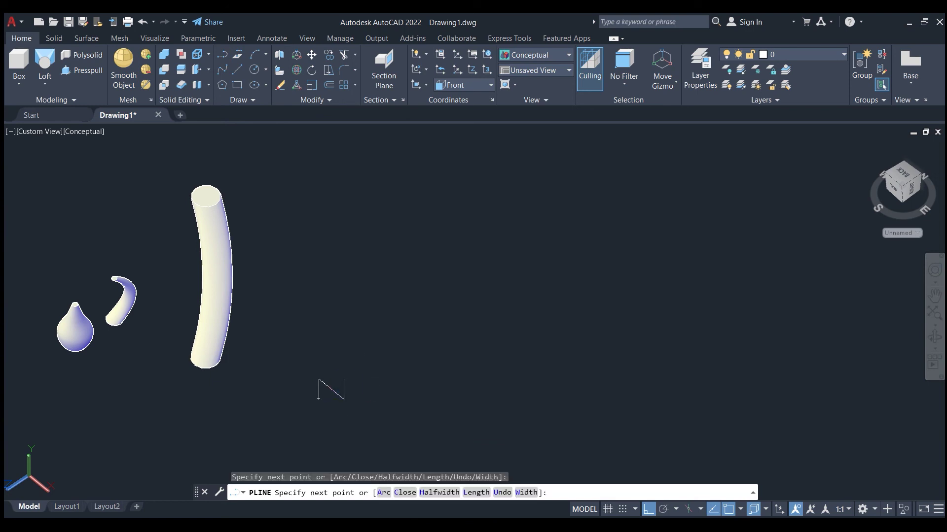
pyautogui.click(373, 402)
pyautogui.write('l')
pyautogui.press('Return')
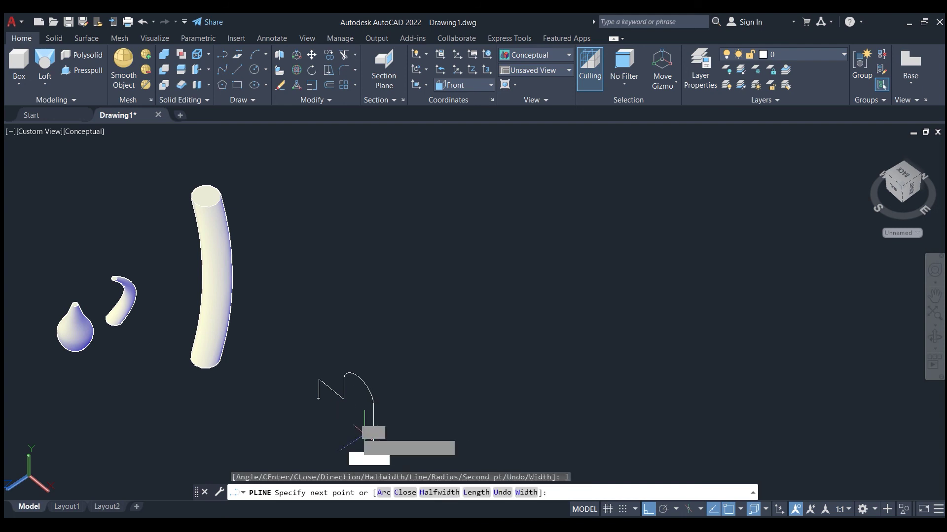
pyautogui.click(371, 441)
pyautogui.click(319, 398)
pyautogui.press('Return')
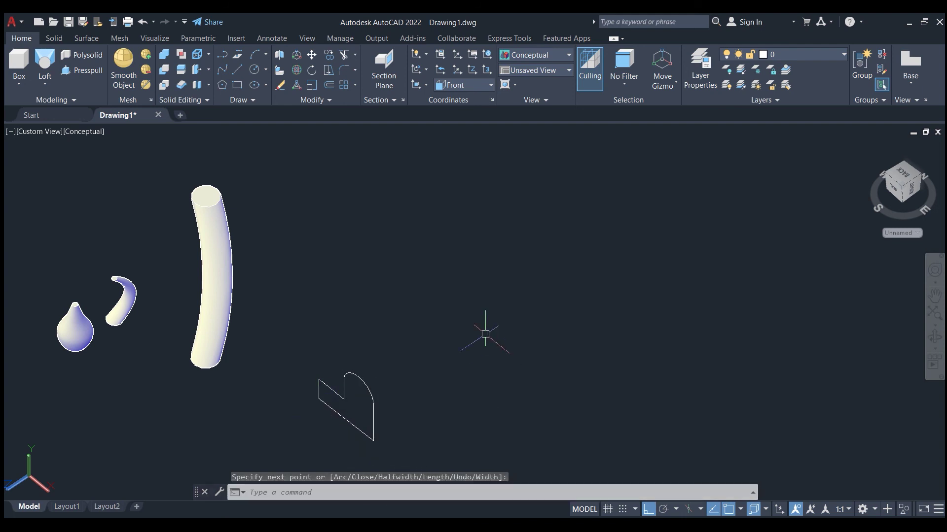
pyautogui.click(254, 72)
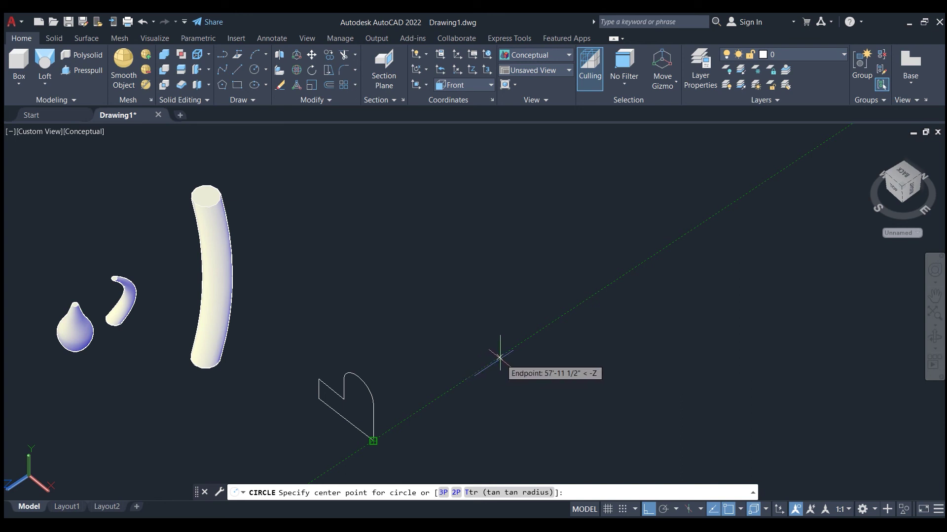
# Draw a circle on the tracking line and a small rectangle farther along beyond it.
pyautogui.click(500, 357)
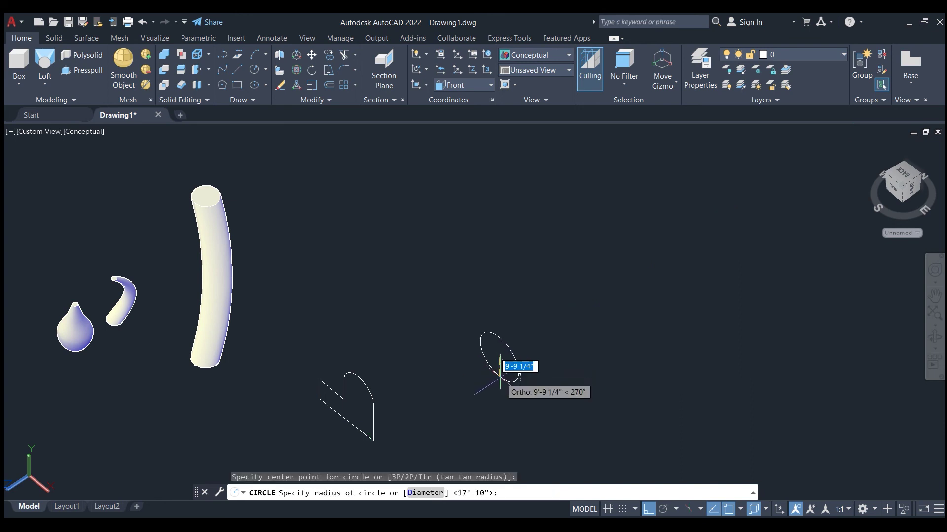
pyautogui.press('Return')
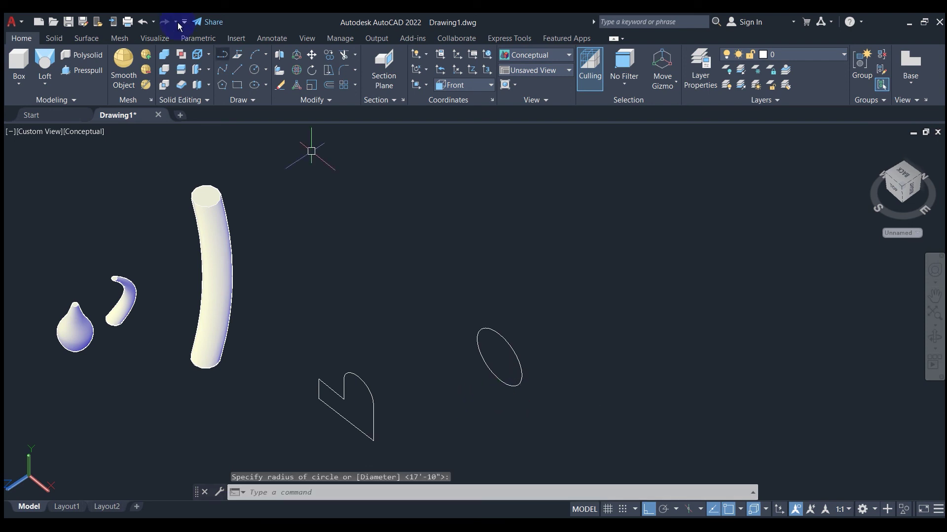
pyautogui.click(237, 86)
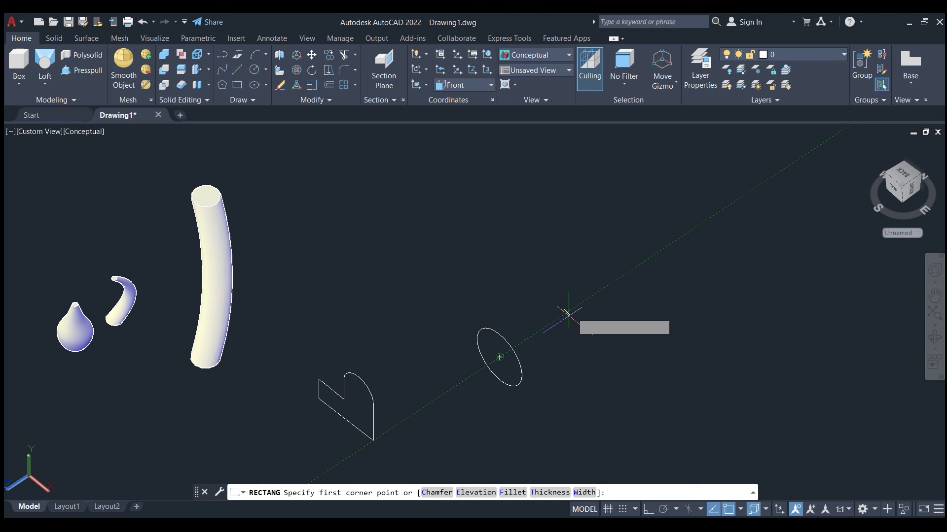
pyautogui.click(626, 273)
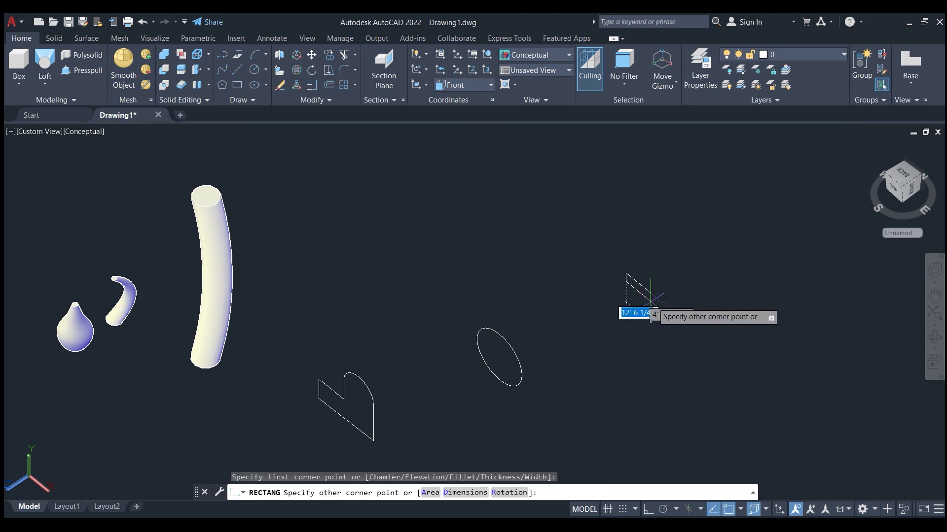
pyautogui.click(664, 345)
pyautogui.press('F8')
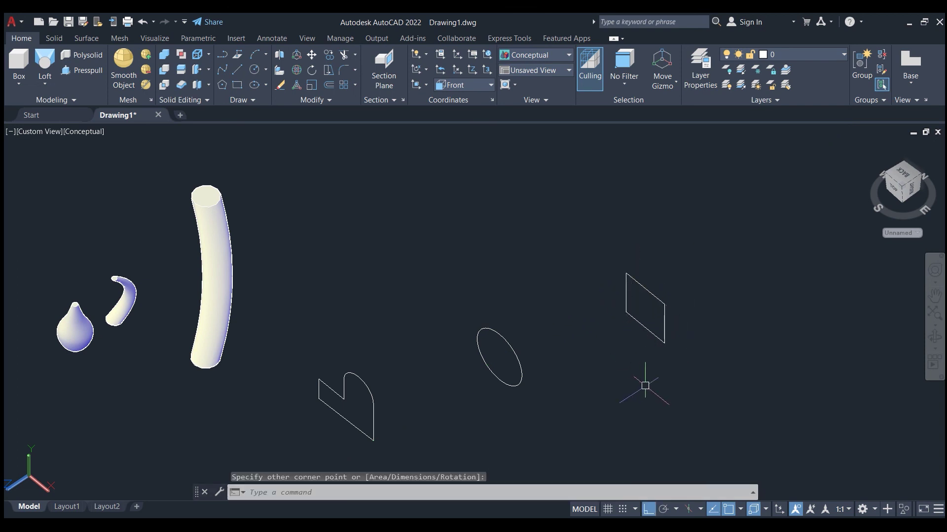
pyautogui.scroll(-5, 563, 292)
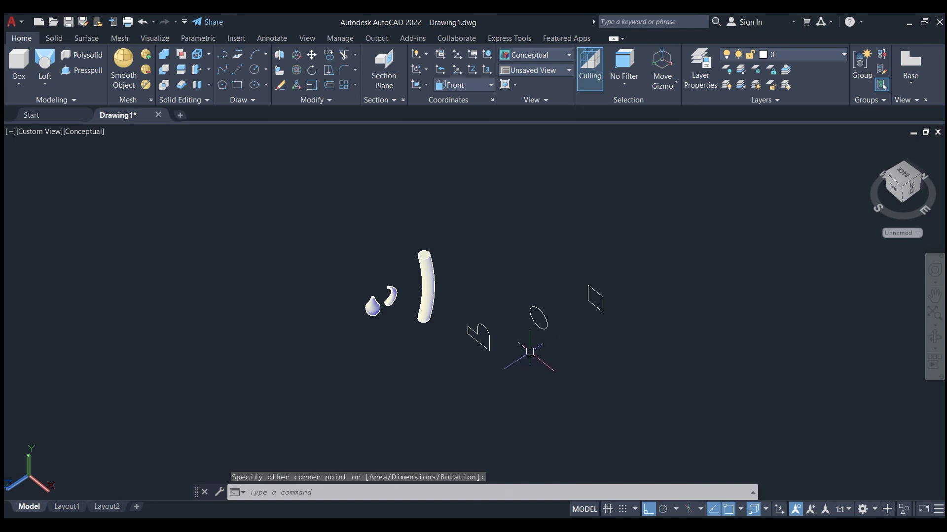
pyautogui.scroll(2, 530, 351)
# Loft the arched profile, circle and rectangle in order, using Cross sections only, into one bar solid.
pyautogui.click(47, 64)
pyautogui.click(464, 323)
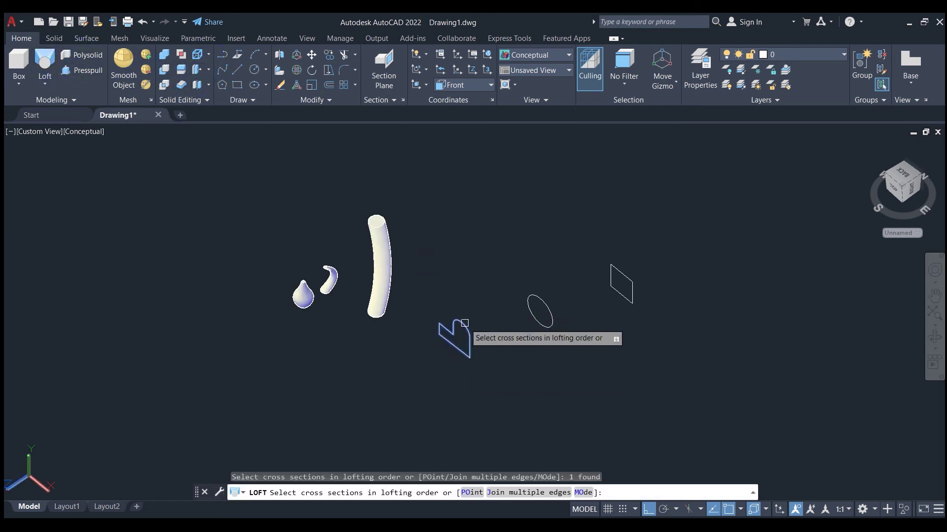
pyautogui.click(529, 315)
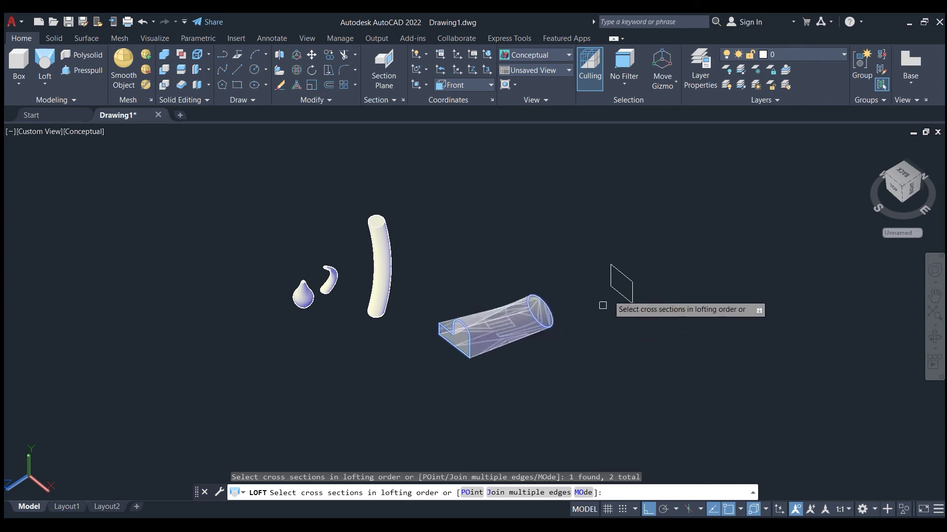
pyautogui.click(608, 267)
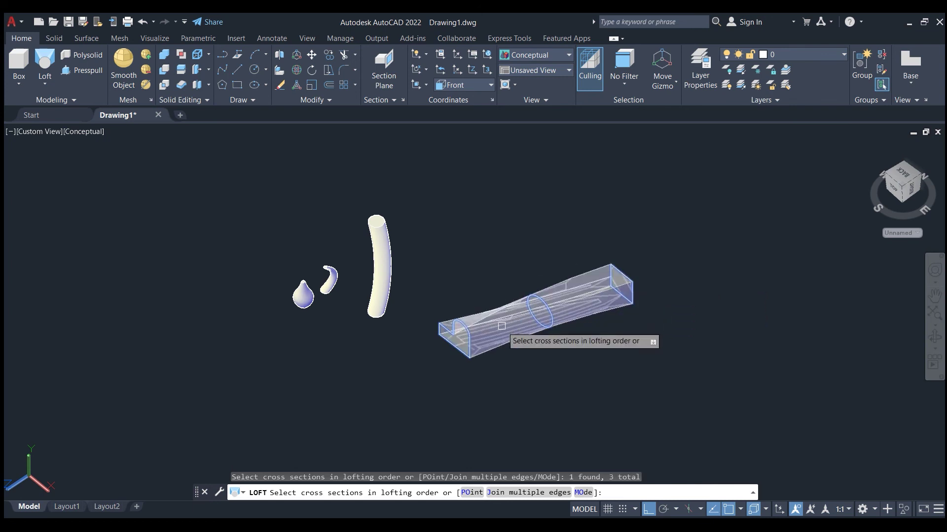
pyautogui.press('Return')
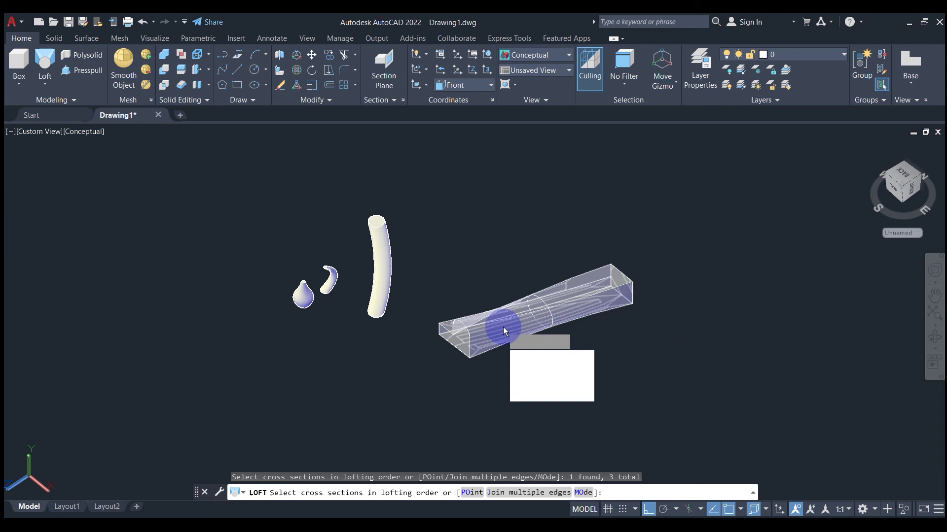
pyautogui.press('Return')
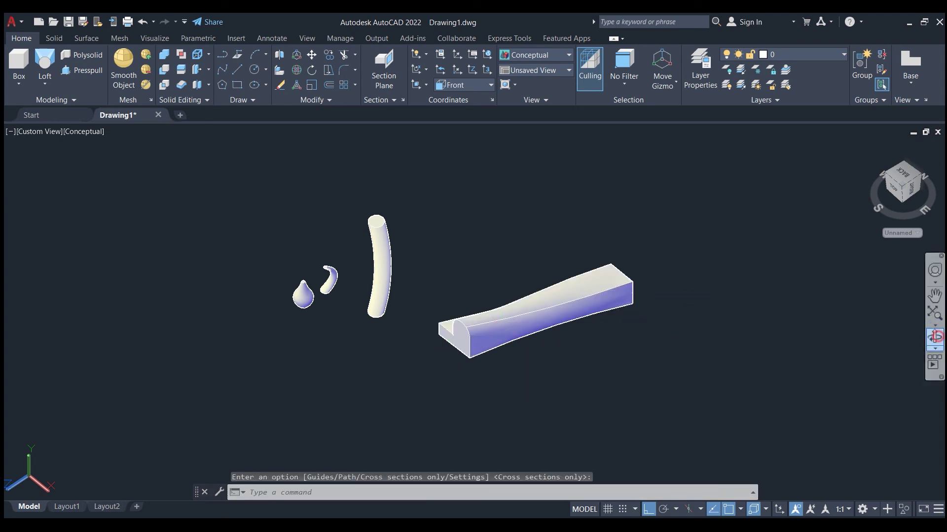
pyautogui.click(935, 337)
pyautogui.moveTo(412, 363)
pyautogui.mouseDown()
pyautogui.moveTo(556, 360)
pyautogui.moveTo(507, 398)
pyautogui.moveTo(581, 438)
pyautogui.moveTo(602, 433)
pyautogui.moveTo(412, 296)
pyautogui.moveTo(383, 338)
pyautogui.moveTo(629, 393)
pyautogui.moveTo(587, 406)
pyautogui.moveTo(482, 408)
pyautogui.moveTo(448, 439)
pyautogui.moveTo(477, 449)
pyautogui.mouseUp()
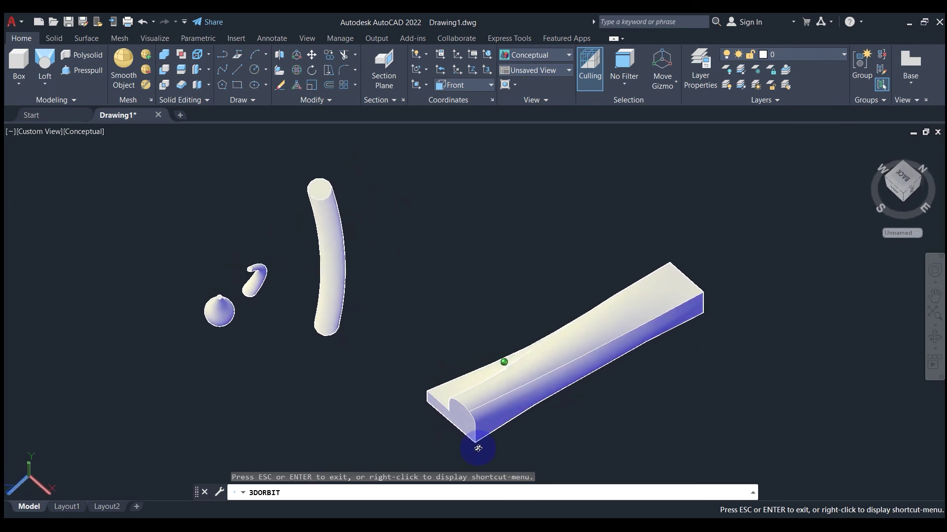
# Exit orbit after inspecting the four lofted solids, including the new twisting bar.
pyautogui.rightClick(407, 406)
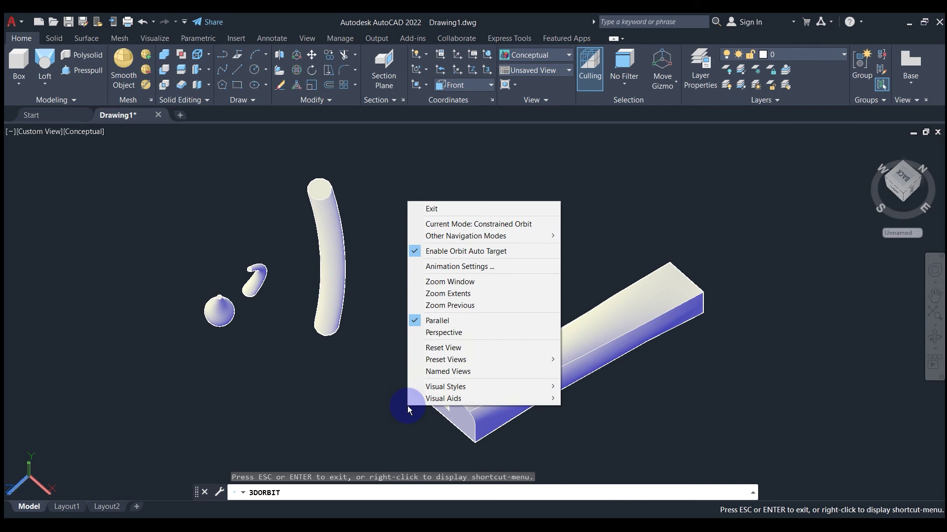
pyautogui.click(449, 207)
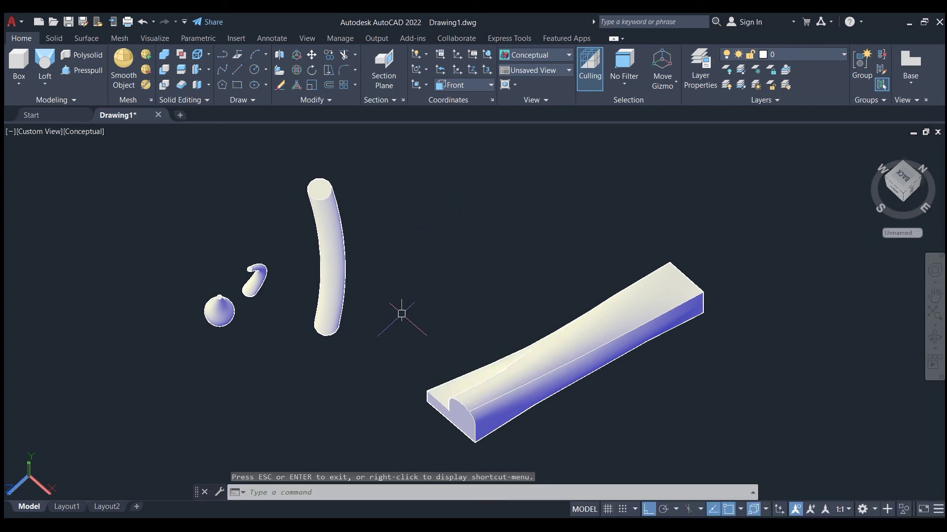